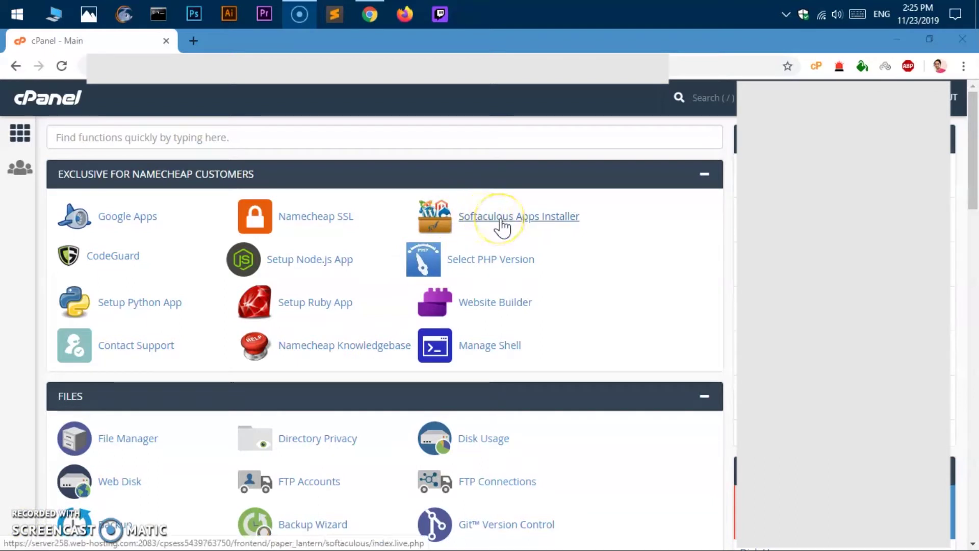
- Open the Softaculous Apps Installer and its WordPress page in new browser tabs
right_click(539, 217)
left_click(556, 228)
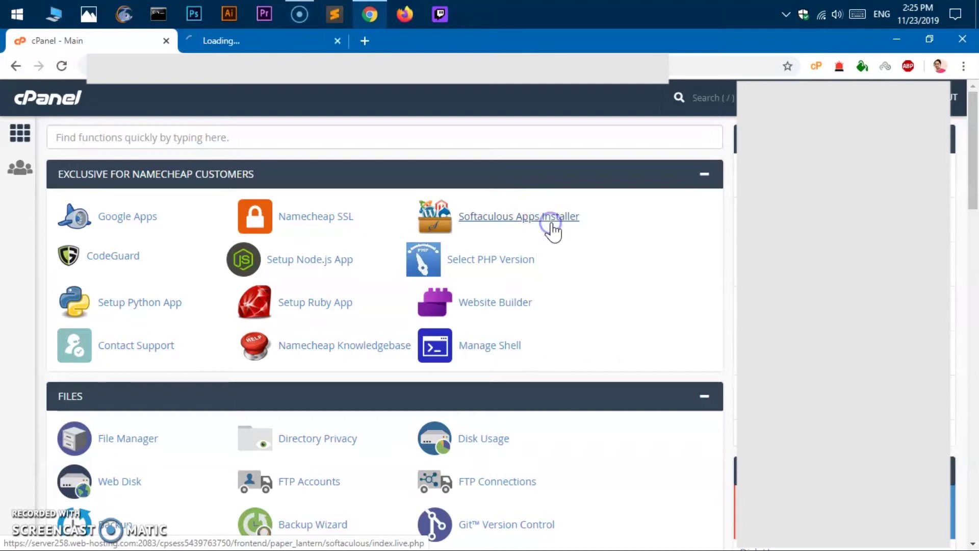
scroll(536, 417, "down", 10)
scroll(533, 419, "down", 15)
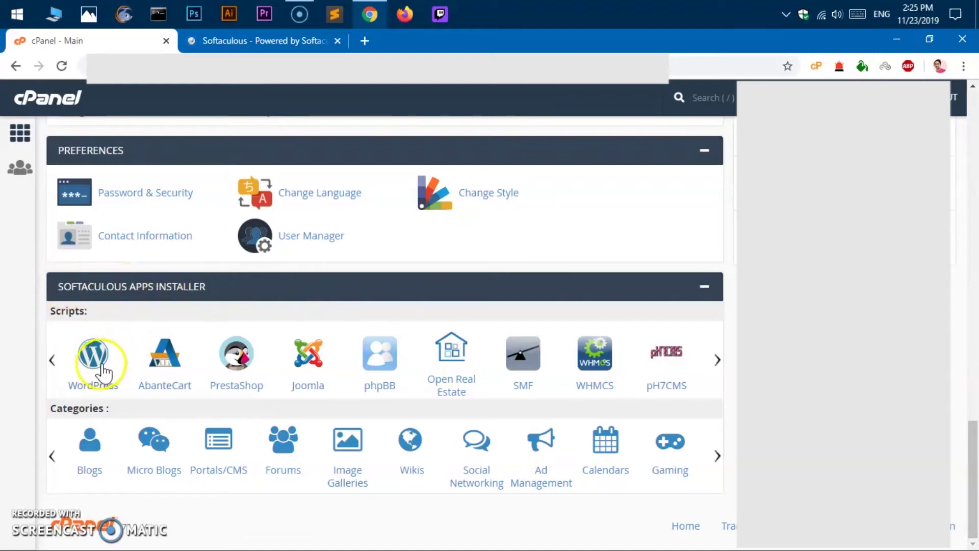
right_click(94, 352)
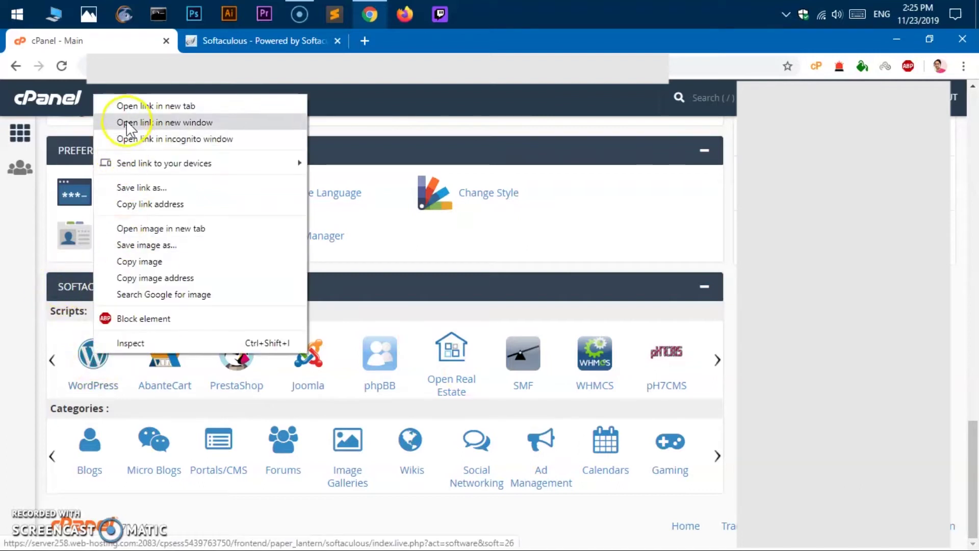
left_click(132, 106)
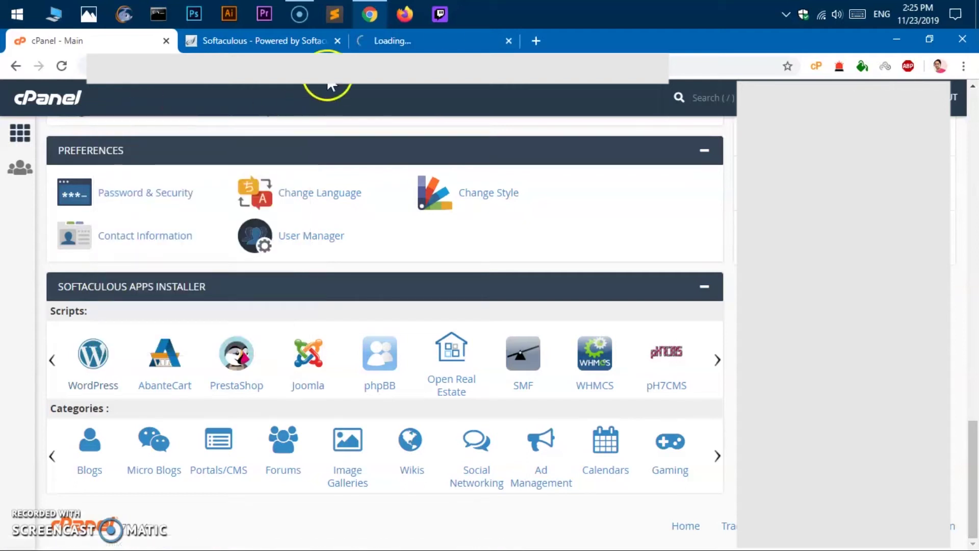
- Glance at the WordPress overview, then browse Softaculous's Top Scripts, led by WordPress
left_click(396, 45)
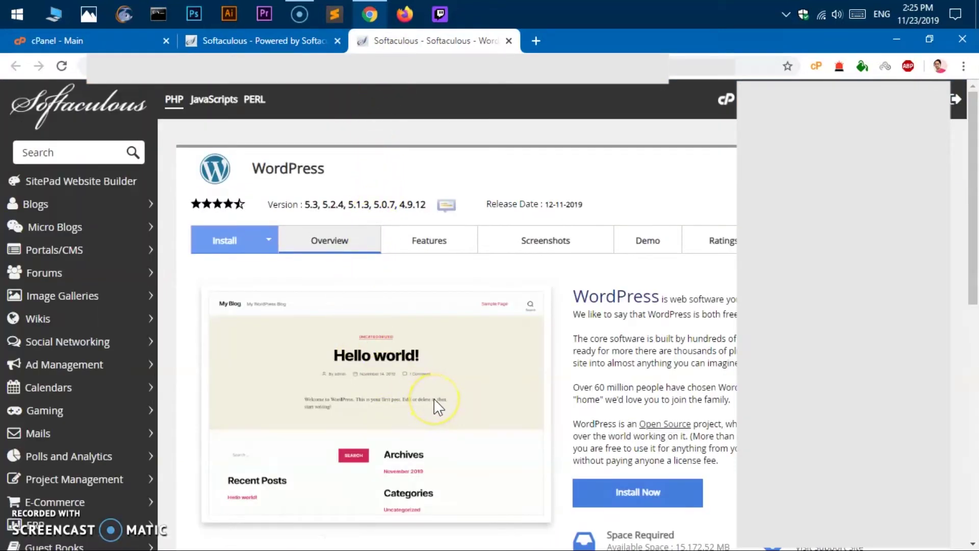
scroll(467, 390, "down", 10)
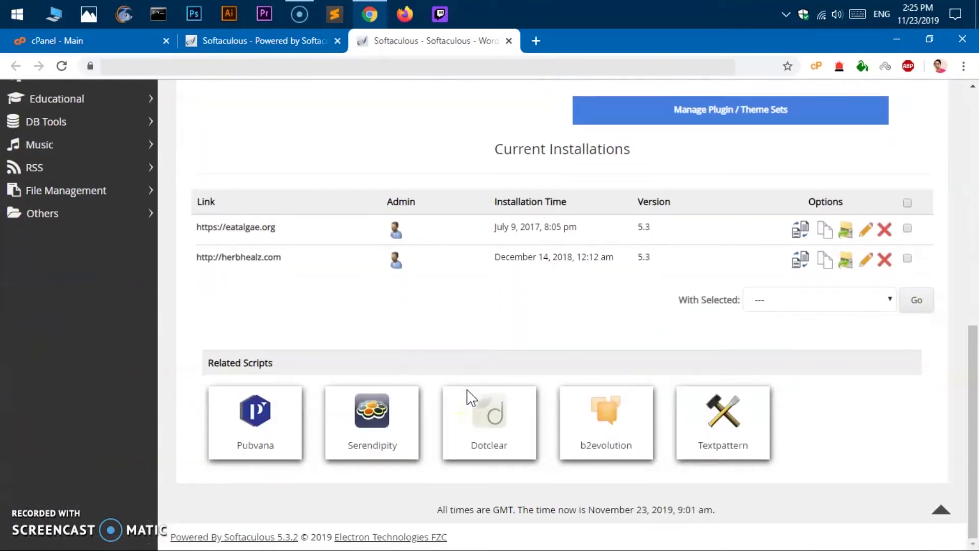
scroll(468, 398, "up", 10)
left_click(295, 45)
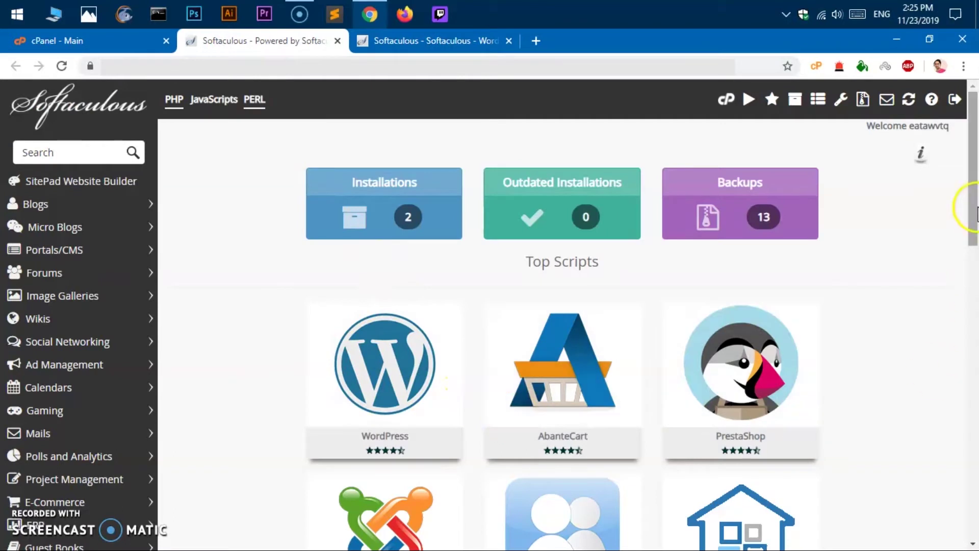
mouse_move(976, 210)
left_mouse_down()
mouse_move(976, 435)
mouse_move(976, 199)
left_mouse_up()
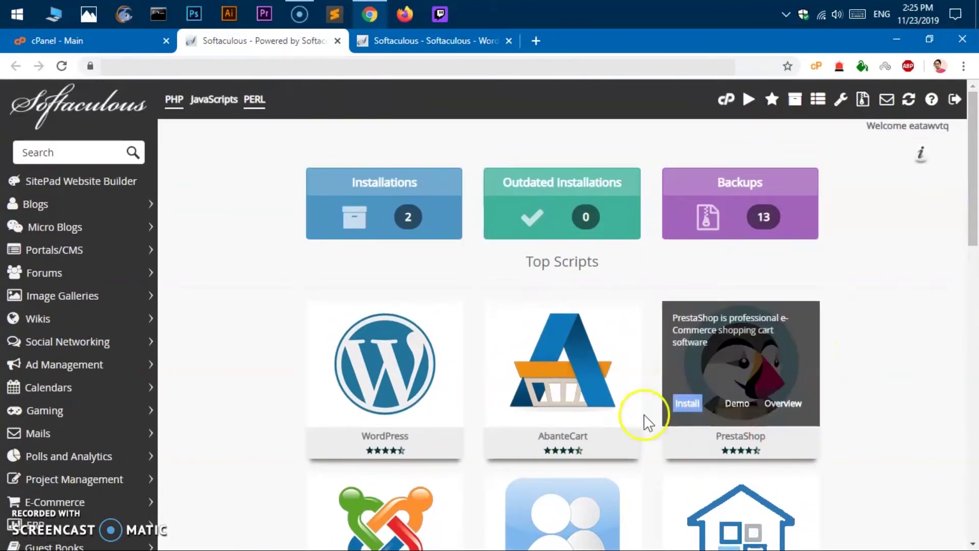
scroll(433, 413, "down", 5)
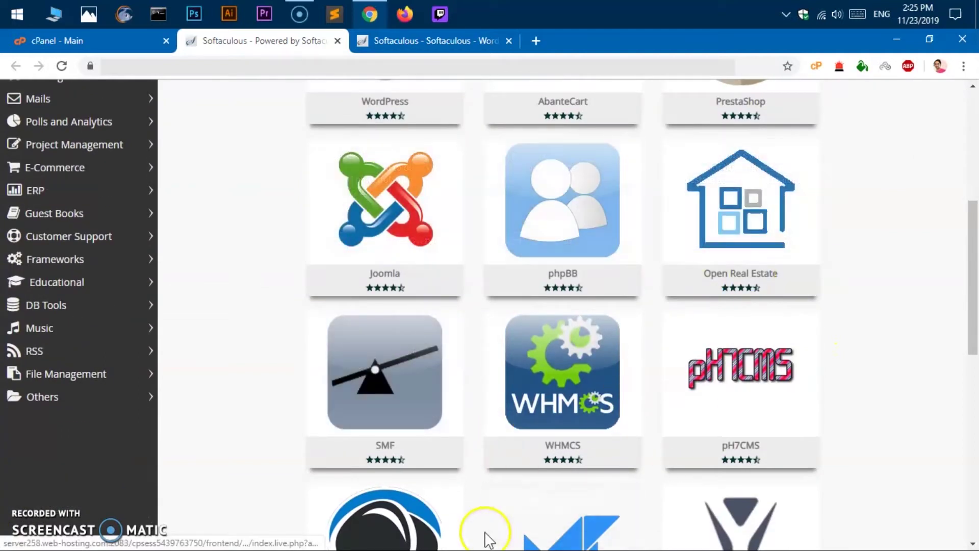
scroll(663, 503, "down", 10)
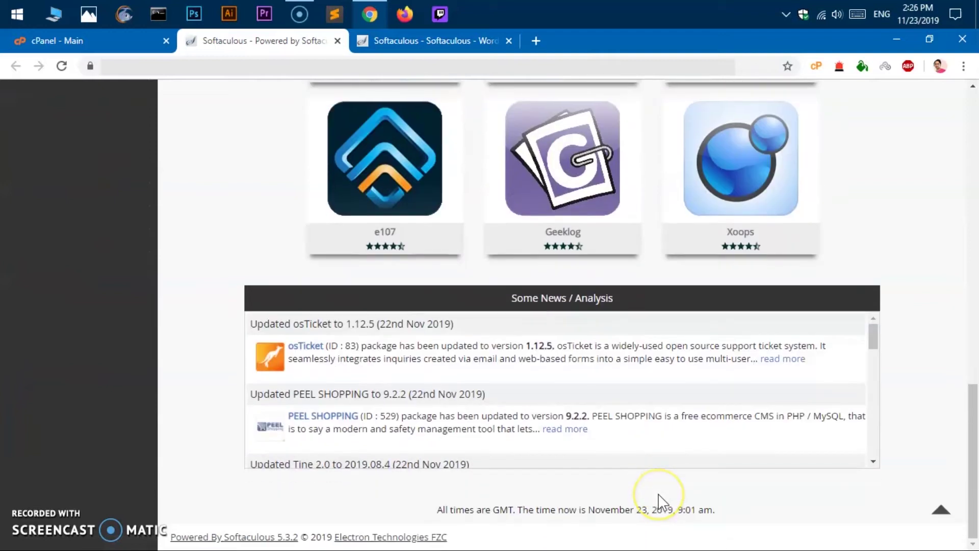
scroll(658, 503, "up", 20)
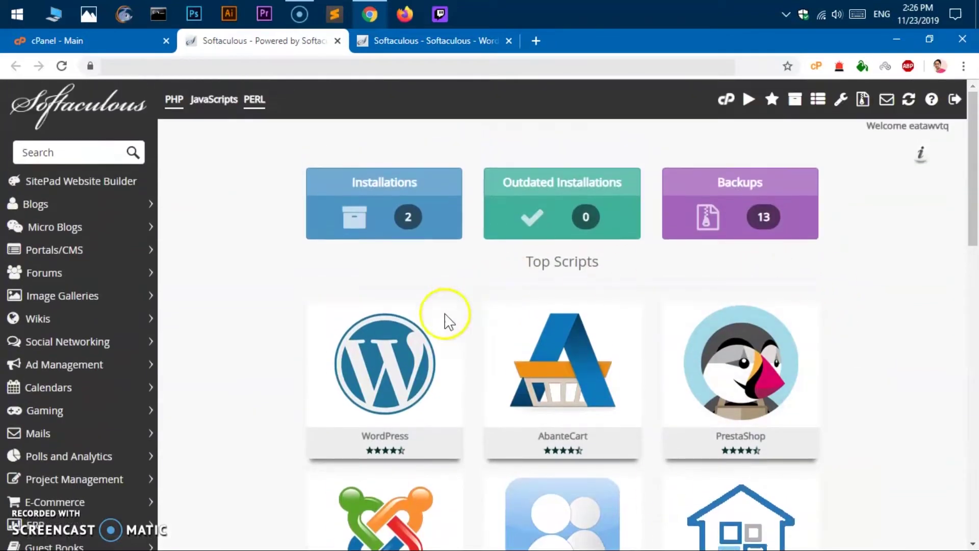
mouse_move(372, 323)
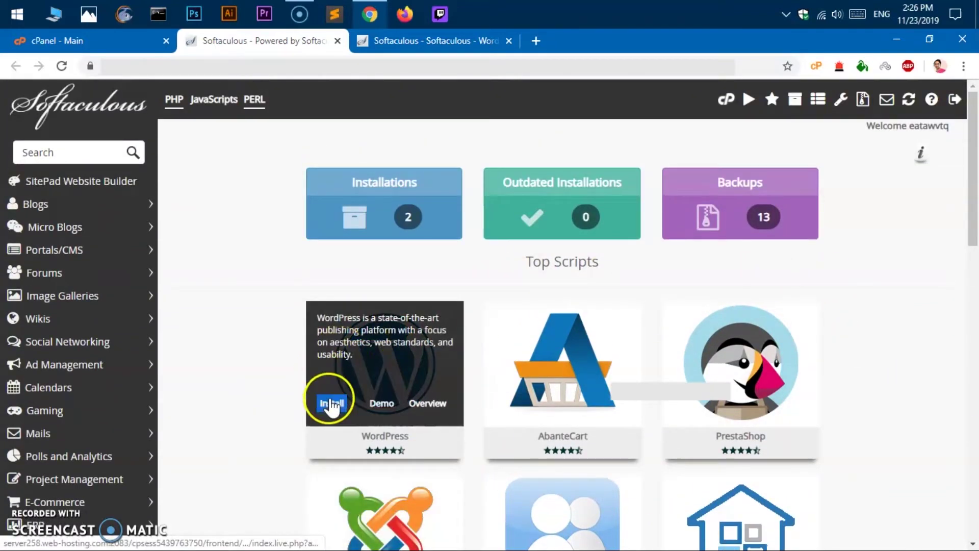
- Open the WordPress install form and close the duplicate WordPress tab
left_click(332, 406)
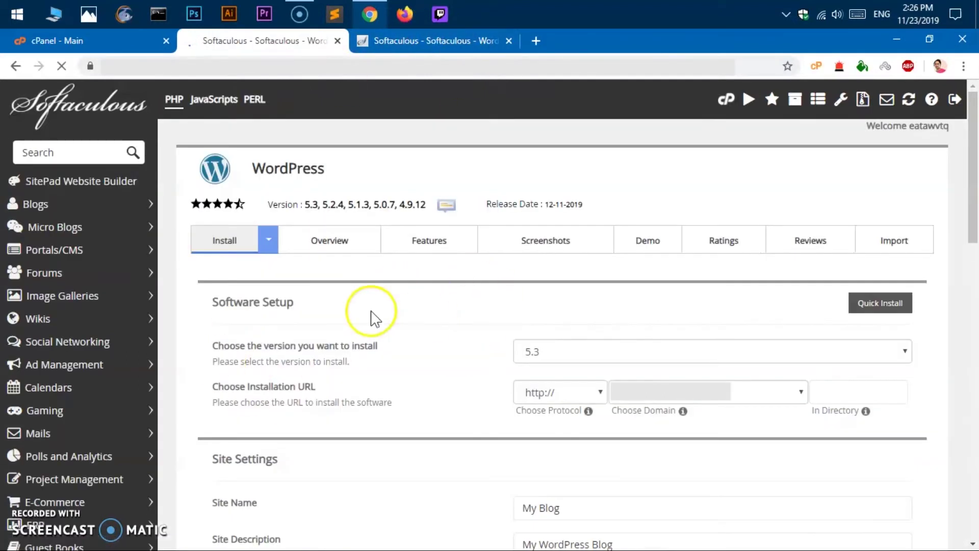
left_click(462, 46)
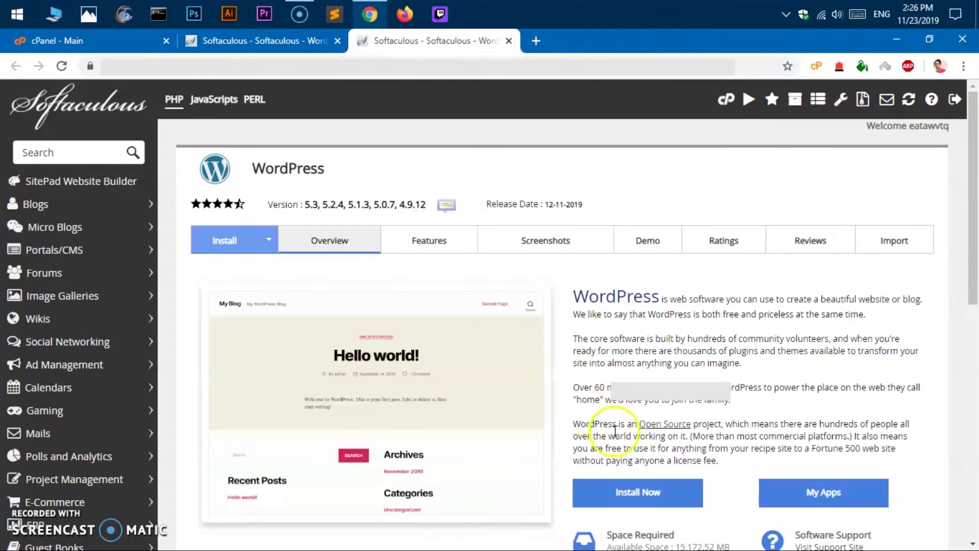
left_click(627, 492)
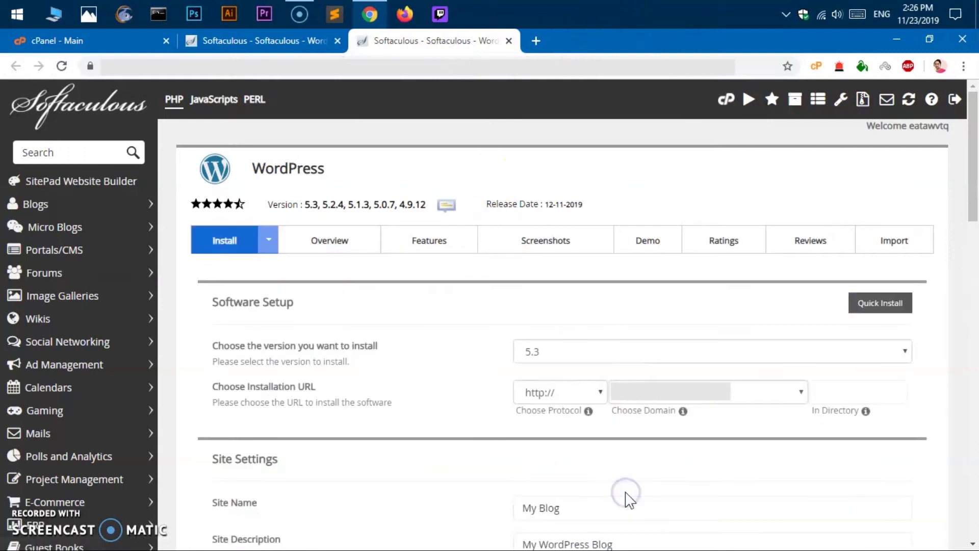
left_click(509, 40)
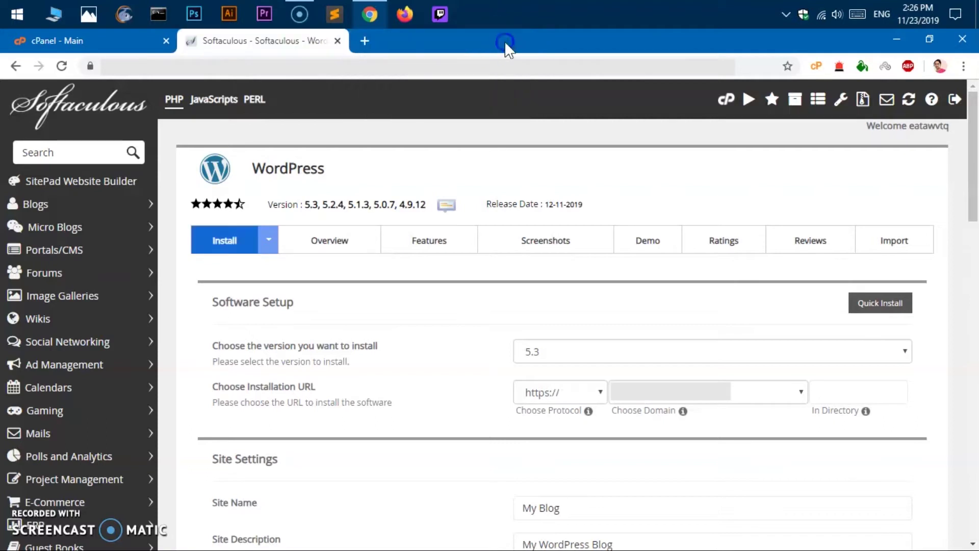
left_click(540, 356)
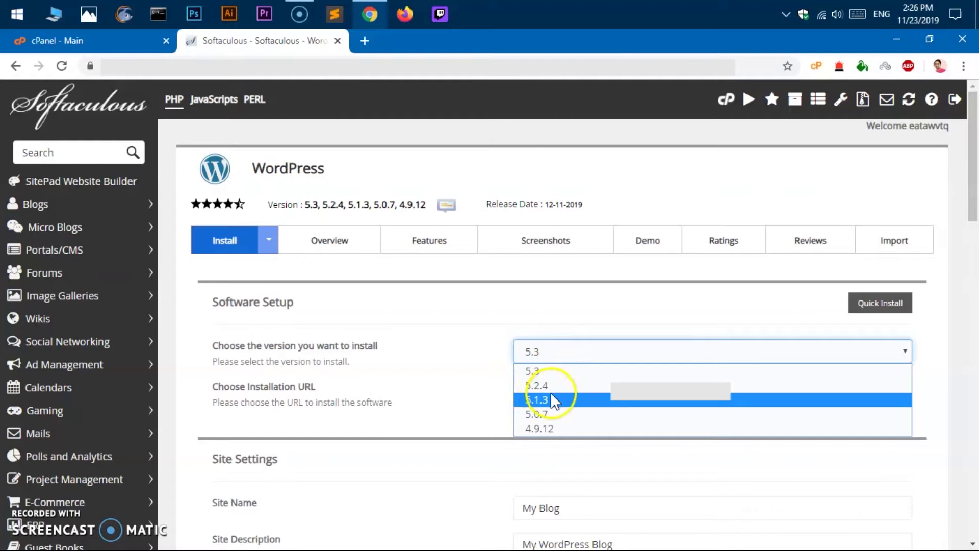
left_click(527, 353)
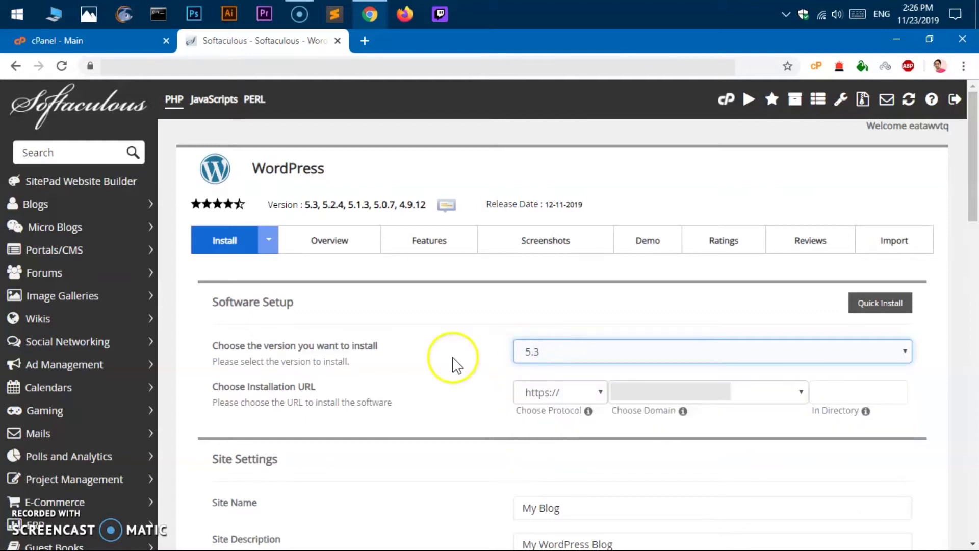
left_click(544, 392)
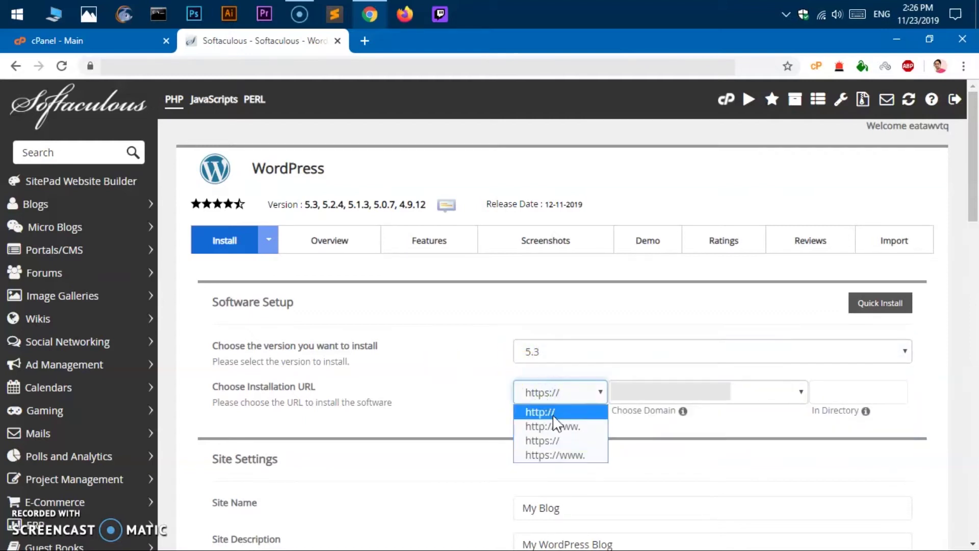
left_click(554, 412)
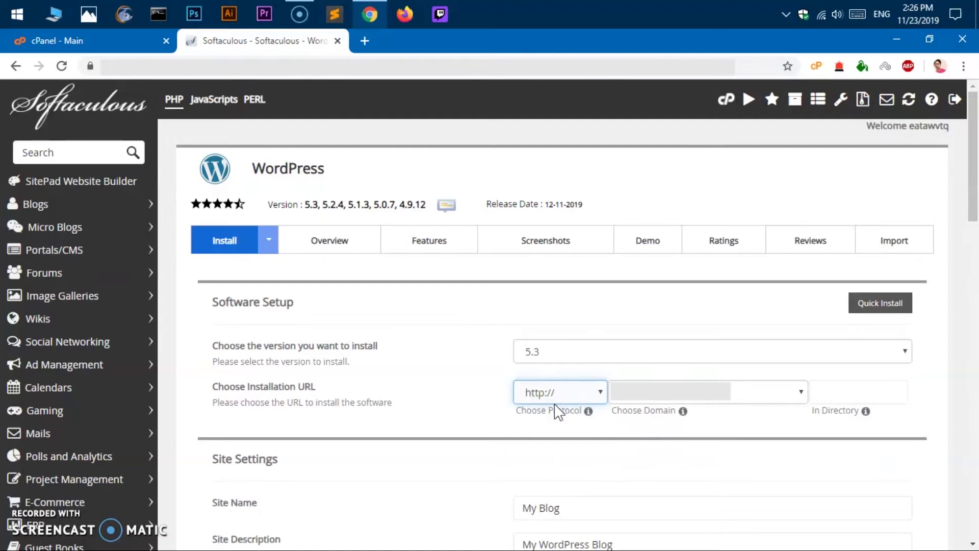
left_click(556, 400)
left_click(560, 400)
left_click(553, 425)
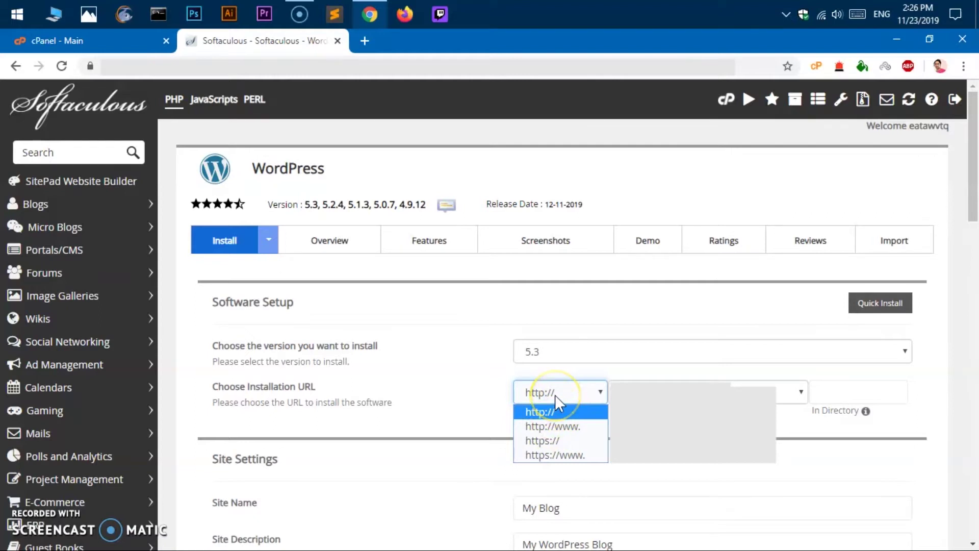
left_click(538, 395)
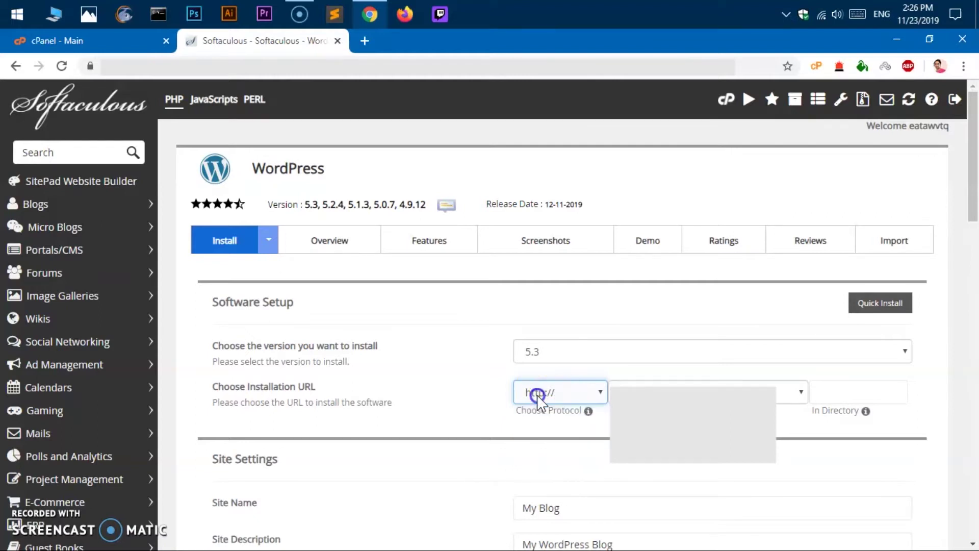
- Choose tubemint.com as the installation domain
left_click(729, 394)
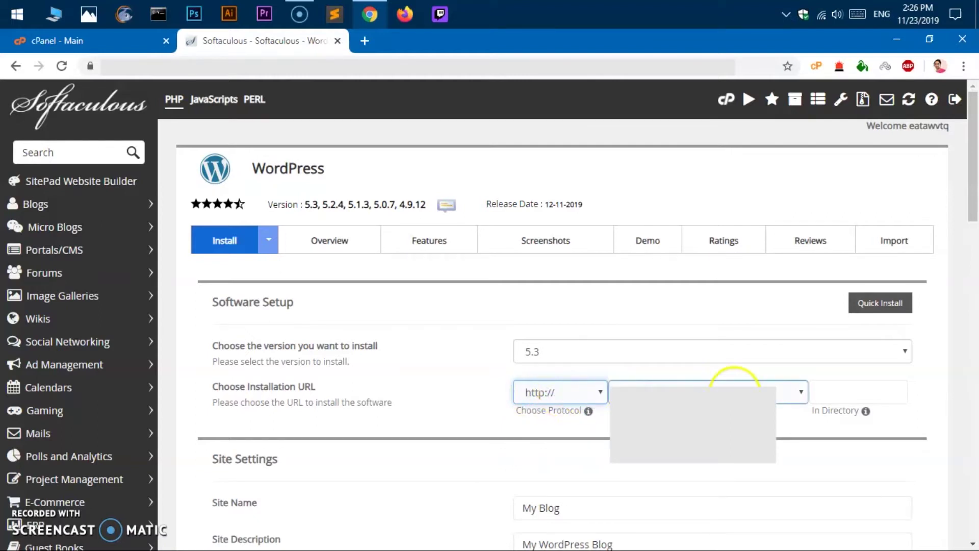
left_click(683, 470)
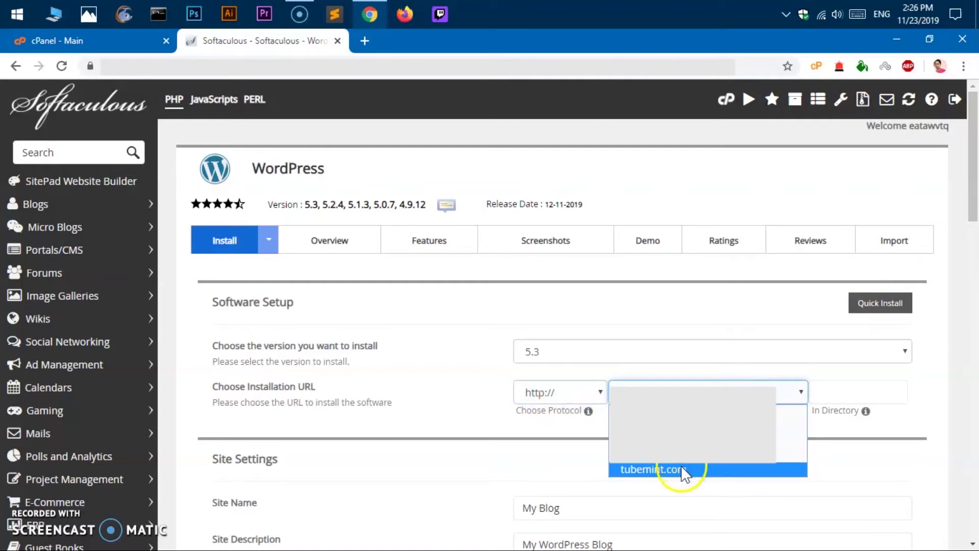
left_click(791, 373)
- Rename the site to TubeMint and start the description 'A Technology Blog'
scroll(793, 368, "down", 3)
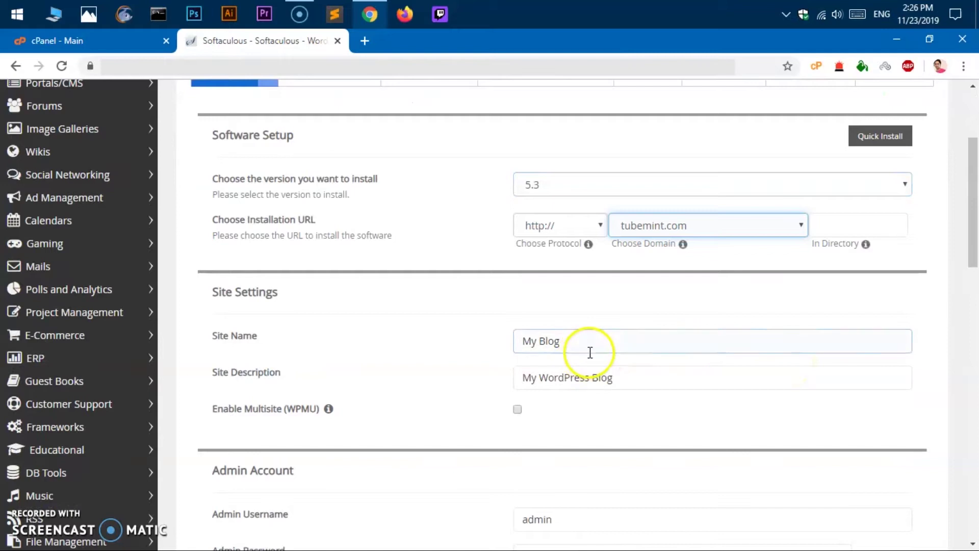
left_click_drag(591, 345, 491, 348)
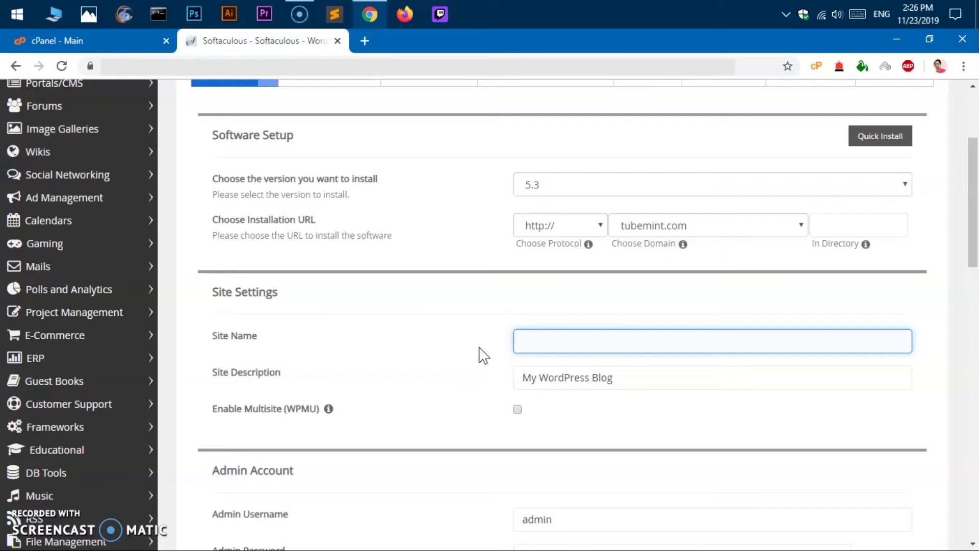
type("TubeMint")
key("Tab")
type("A")
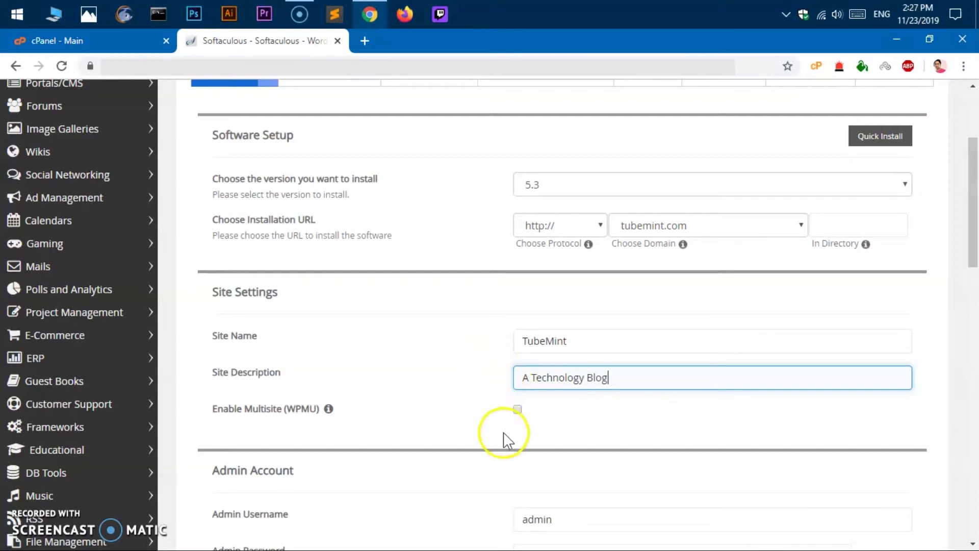
scroll(503, 439, "down", 3)
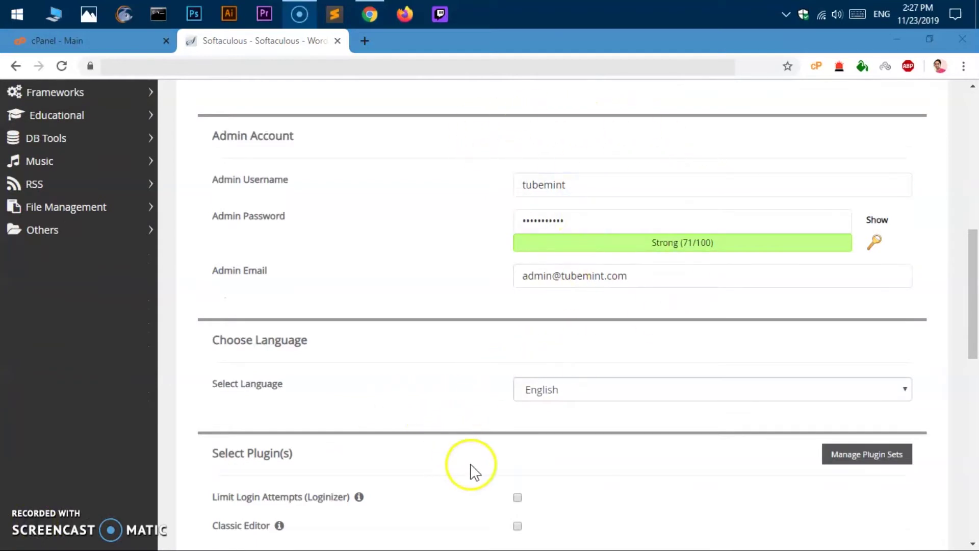
left_click(555, 396)
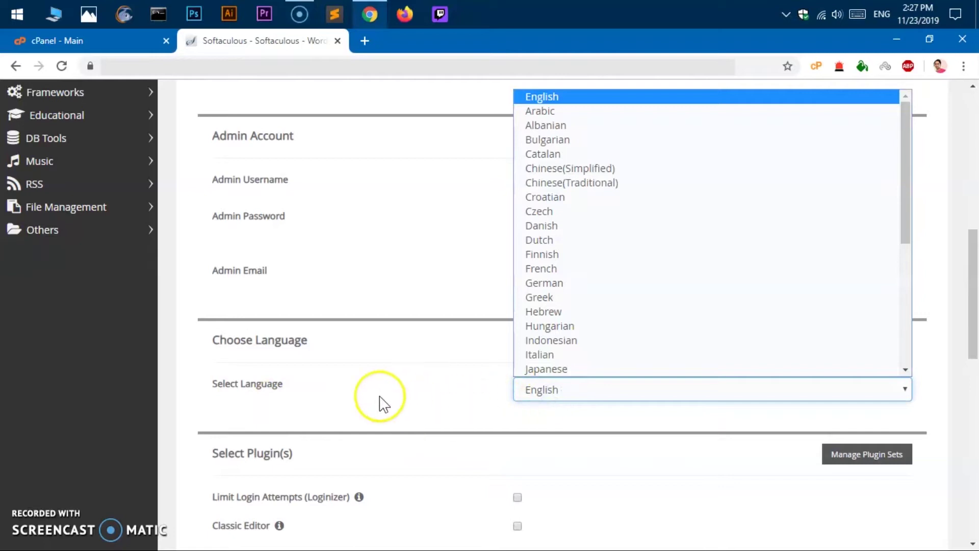
left_click(379, 401)
scroll(470, 423, "down", 3)
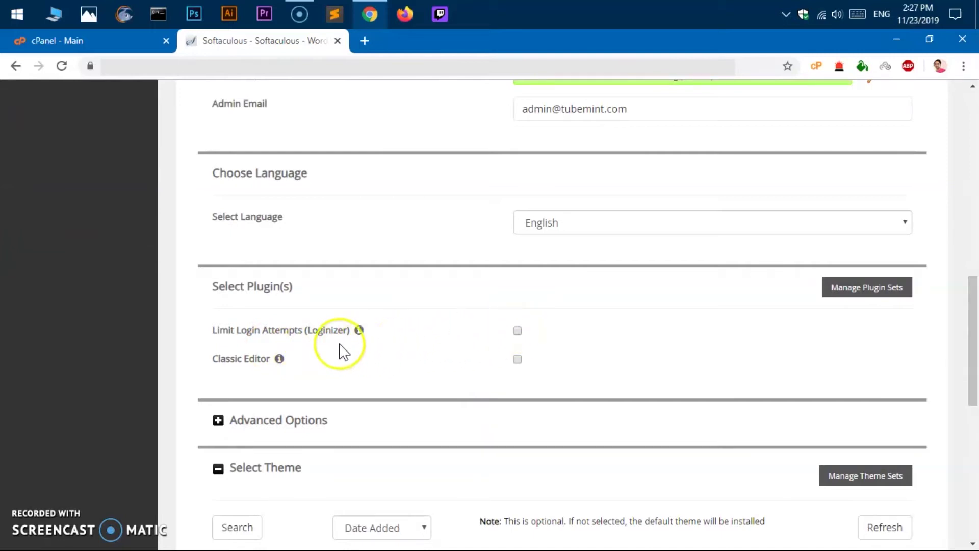
mouse_move(360, 337)
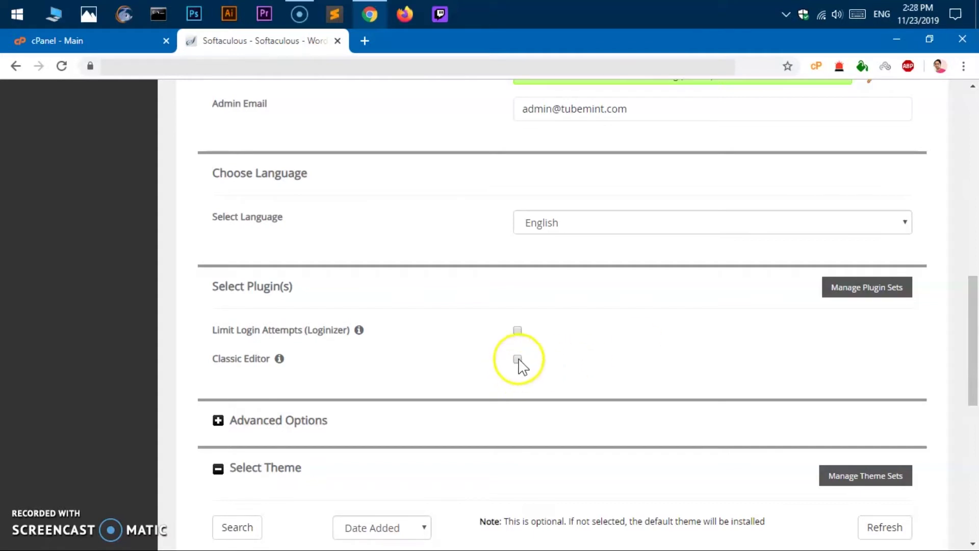
mouse_move(280, 363)
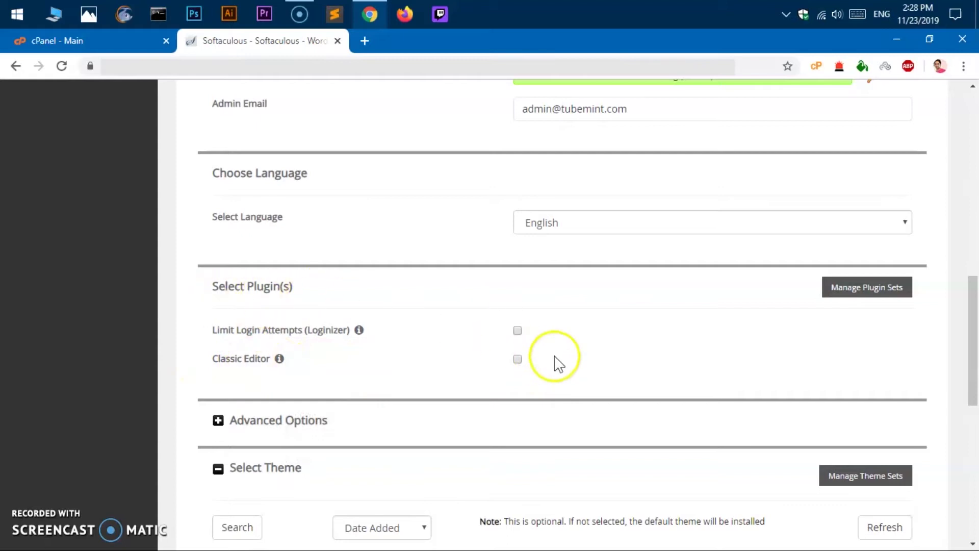
scroll(663, 361, "down", 3)
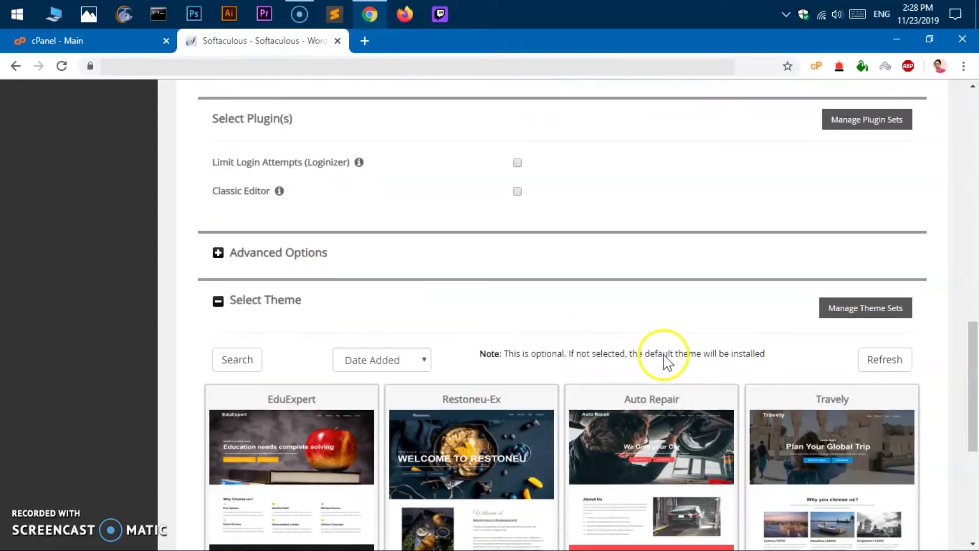
- Expand Advanced Options, keeping database name wp682 and table prefix wpuv_
left_click(300, 261)
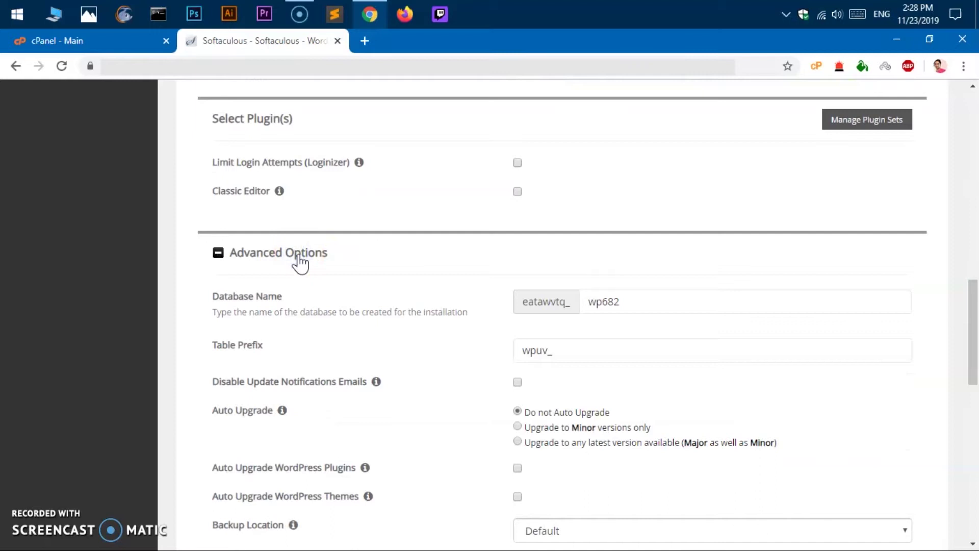
left_click(665, 301)
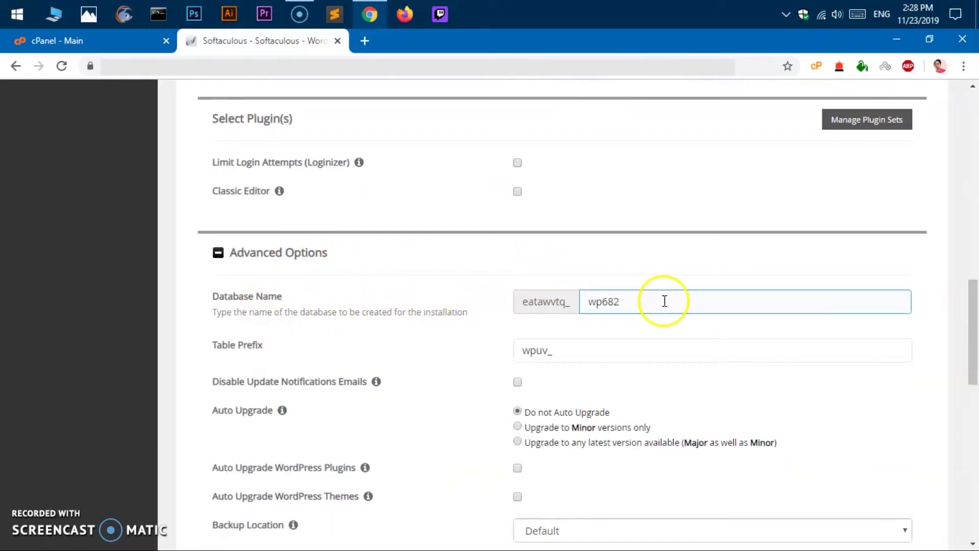
left_click(586, 371)
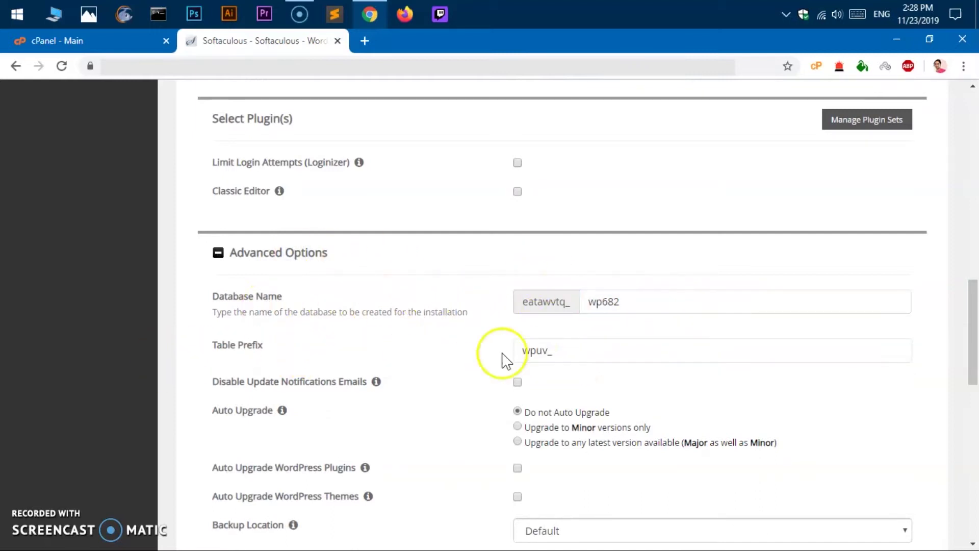
left_click(595, 349)
left_click(260, 393)
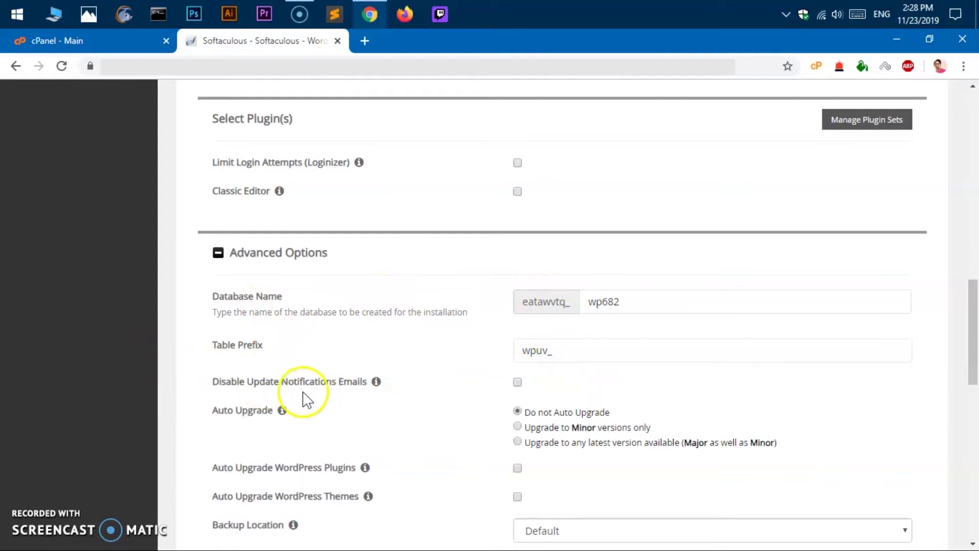
scroll(571, 395, "down", 3)
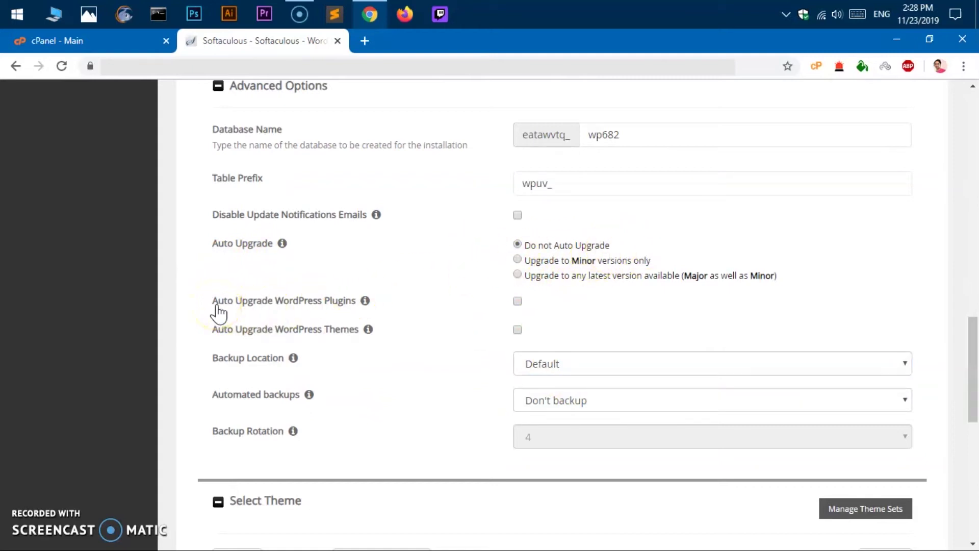
- Enable automatic plugin upgrades and schedule automated backups Once a week
left_click(516, 302)
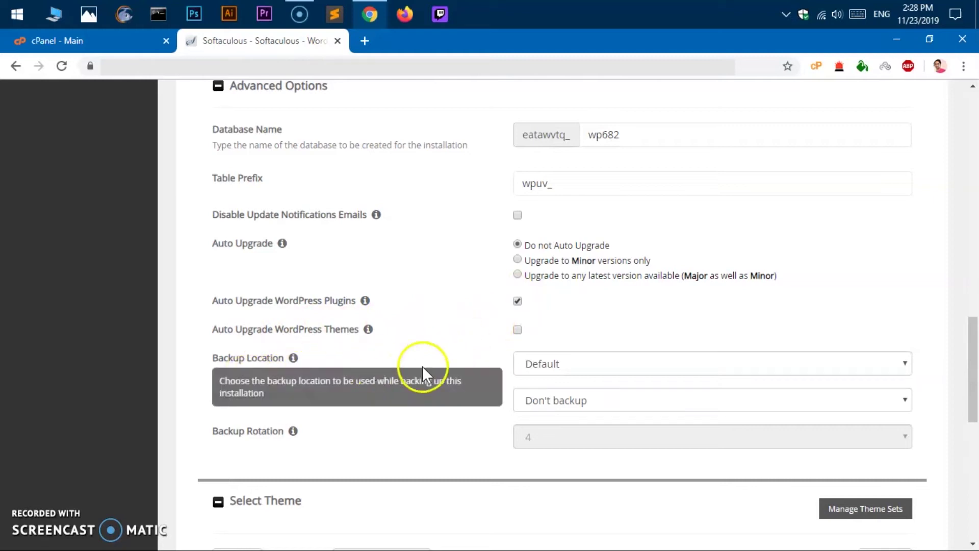
left_click(582, 372)
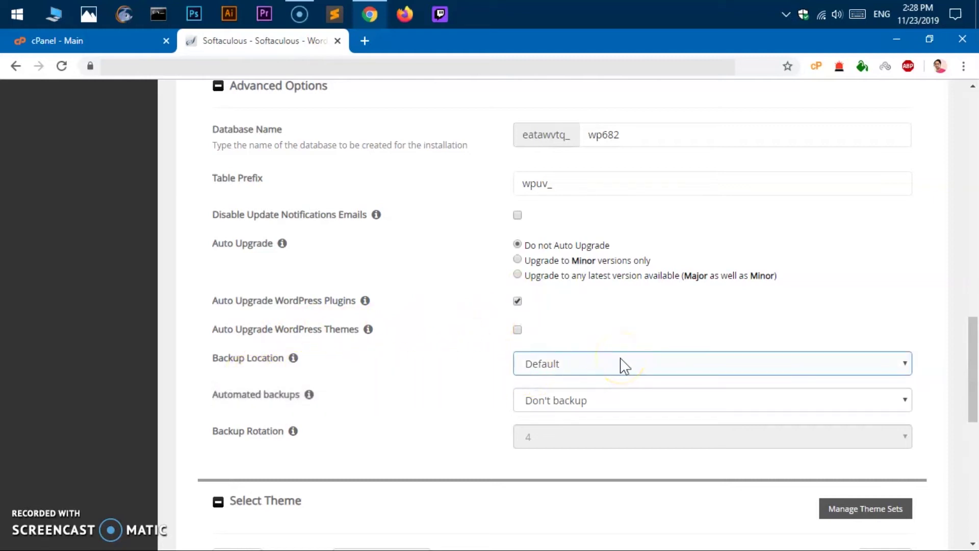
left_click(589, 402)
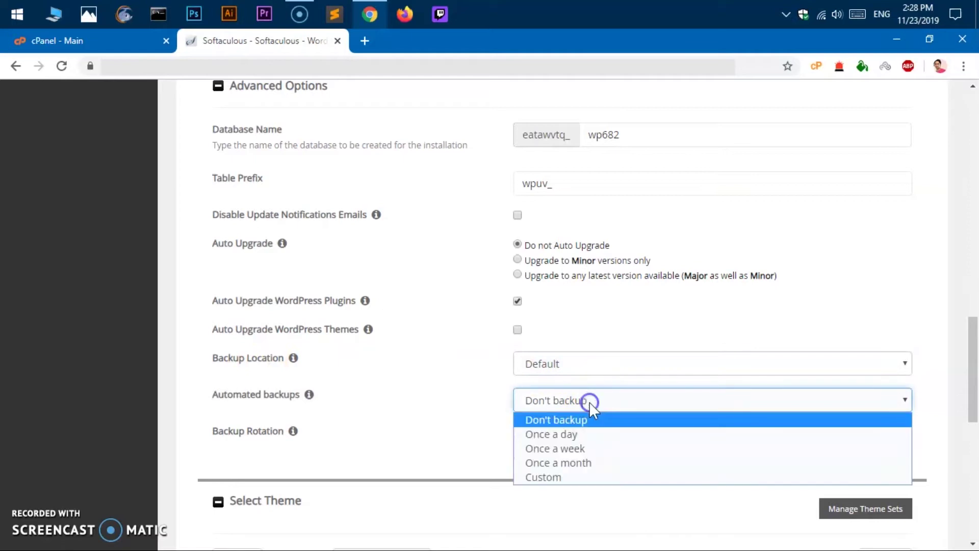
left_click(584, 448)
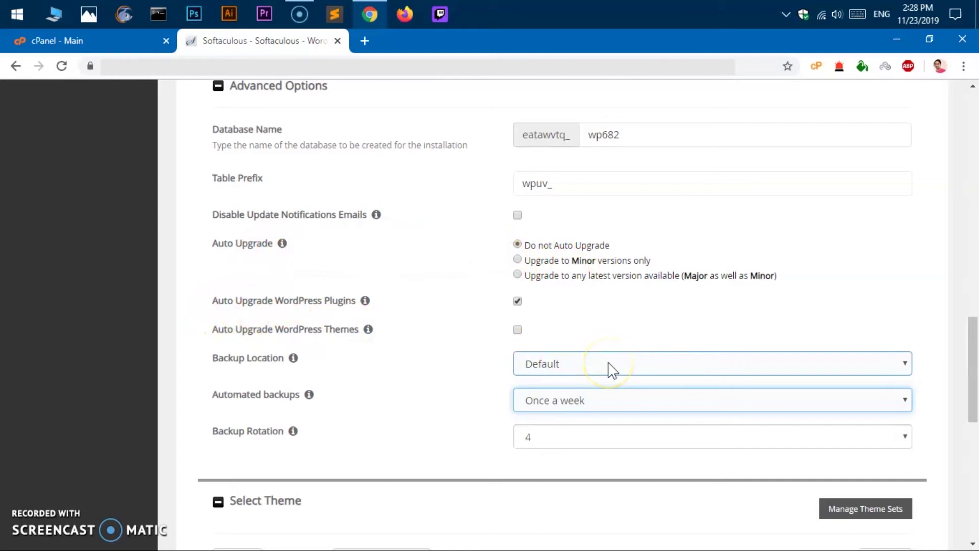
- Collapse Select Theme to keep the default theme, and focus the installation e-mail field
scroll(612, 370, "down", 3)
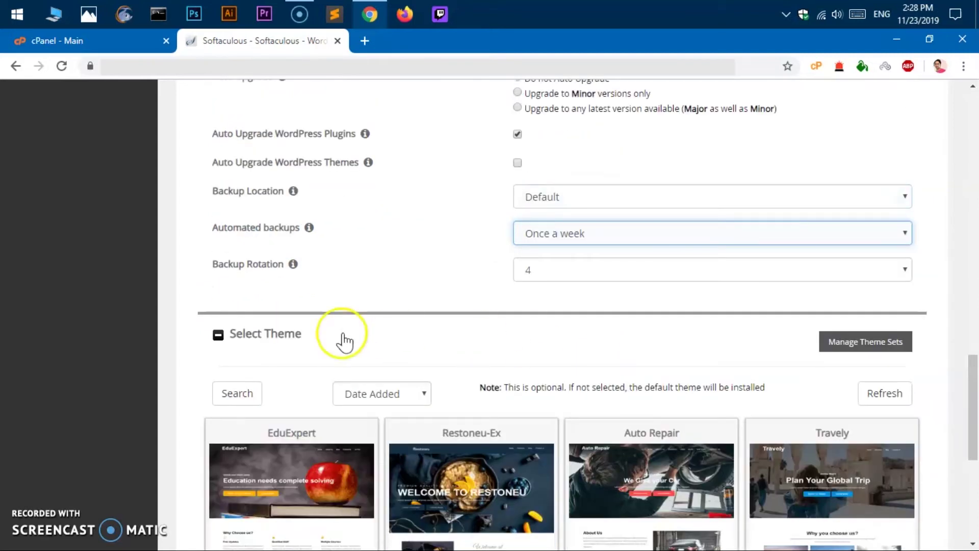
left_click(294, 333)
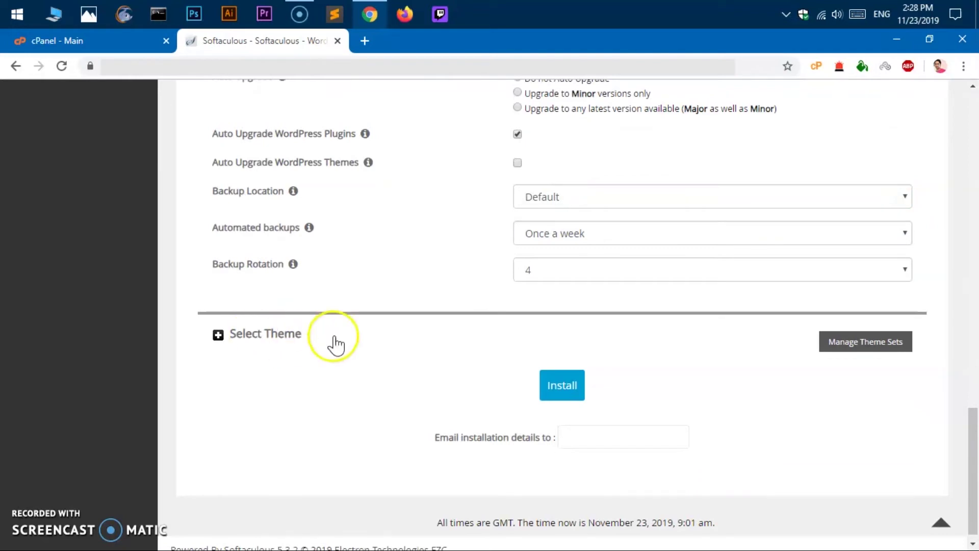
left_click(581, 436)
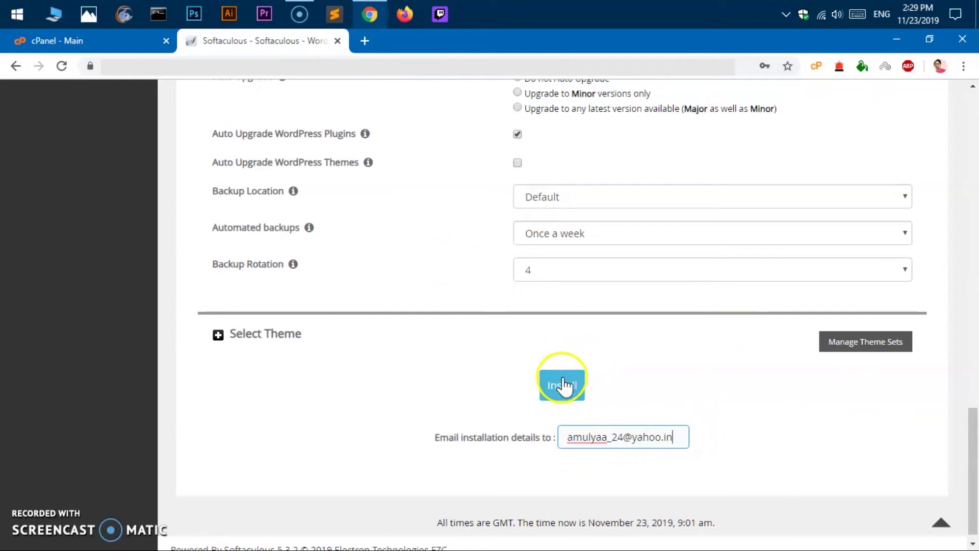
scroll(641, 403, "up", 20)
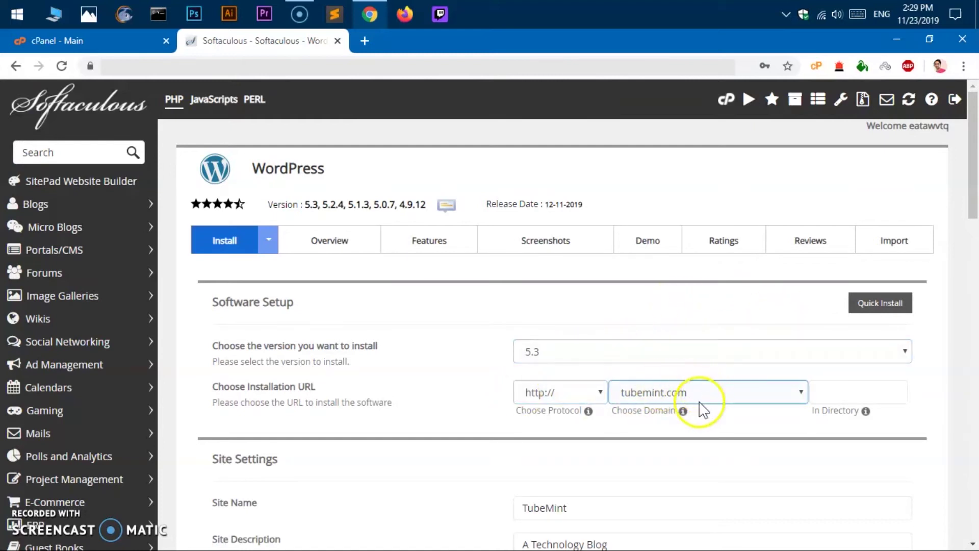
scroll(663, 446, "down", 3)
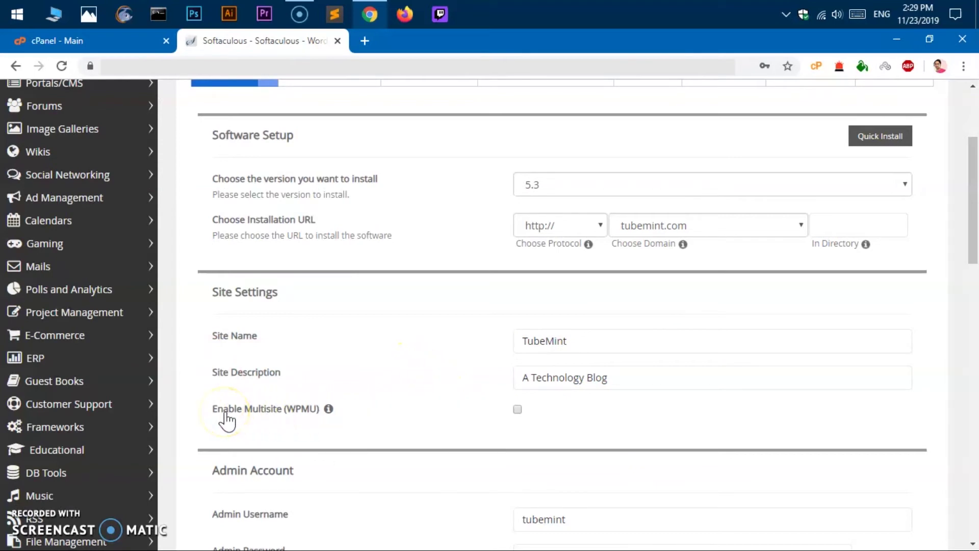
scroll(473, 418, "down", 5)
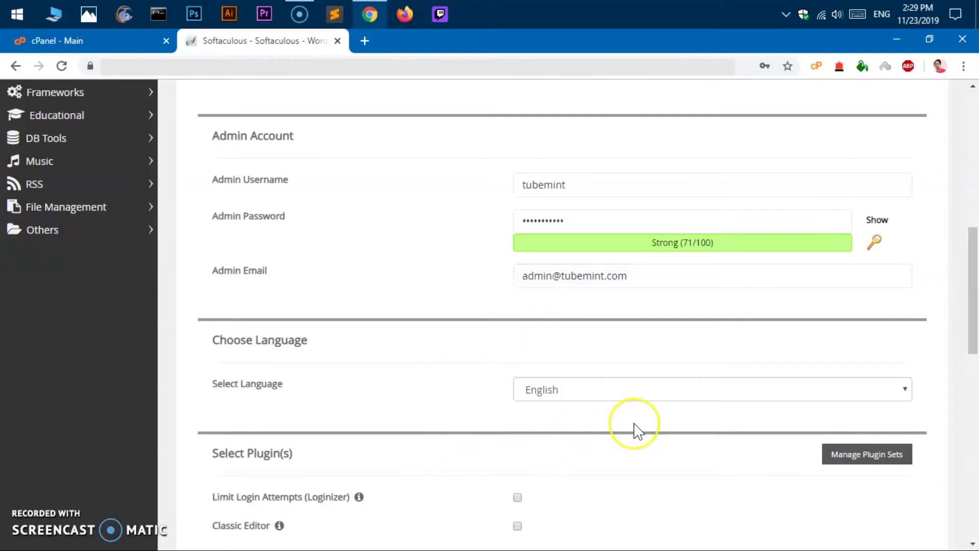
scroll(635, 431, "down", 3)
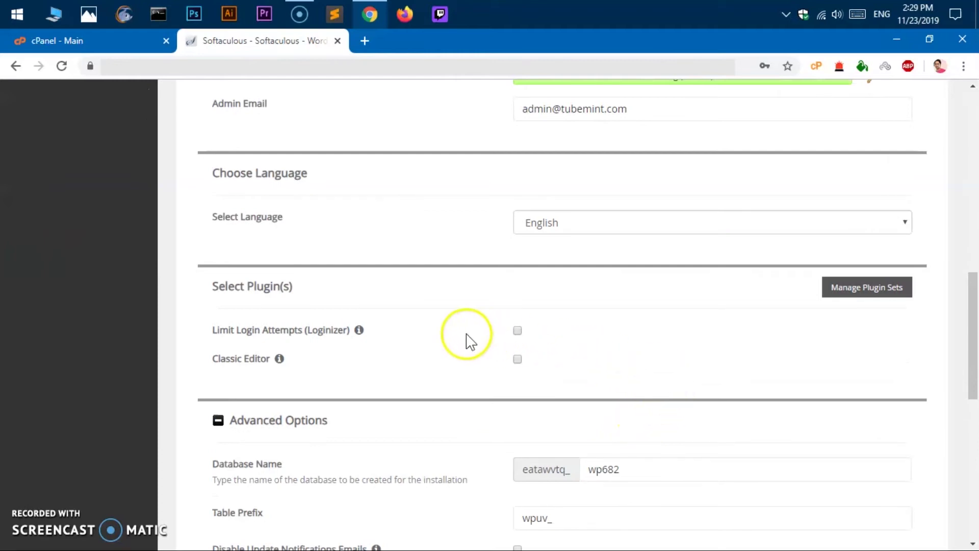
- View the plugin sets manager, then return to the install form
left_click(893, 290)
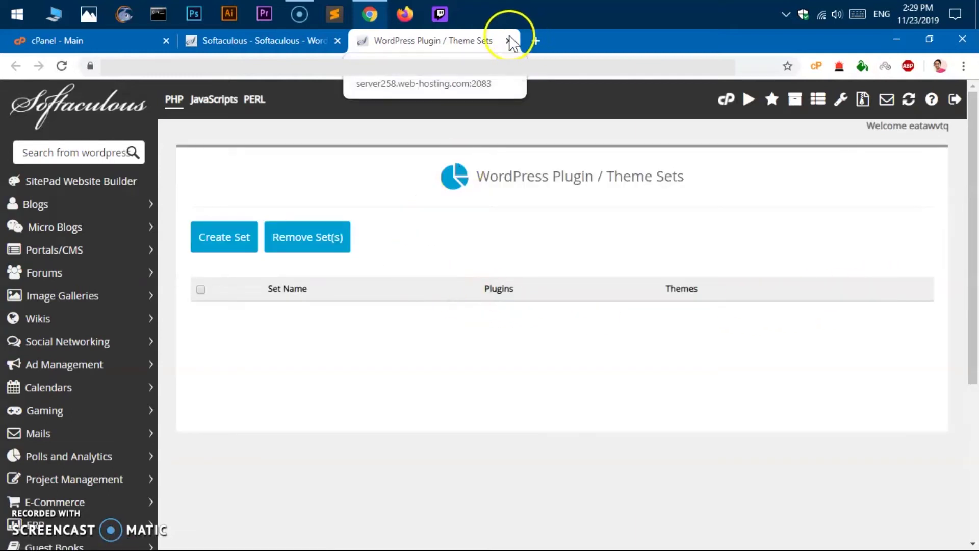
left_click(508, 40)
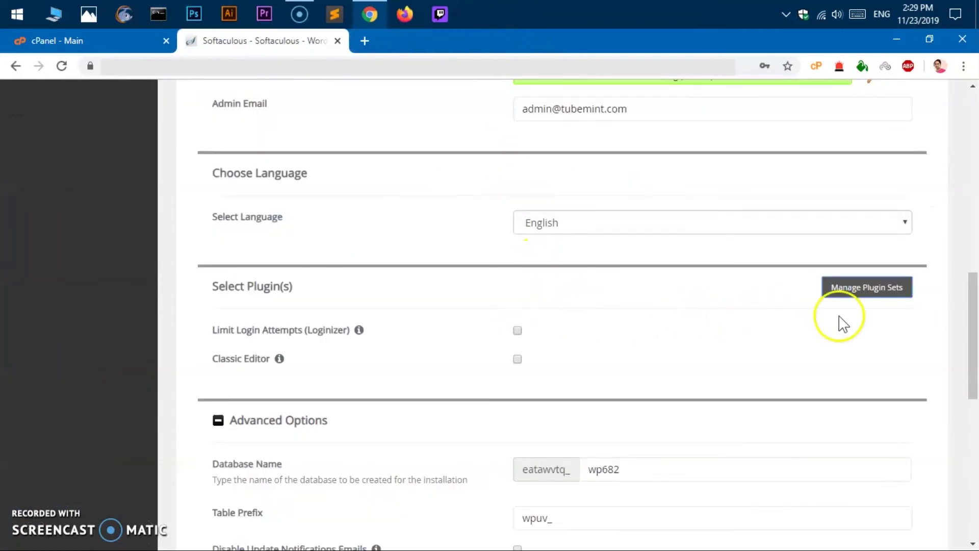
mouse_move(279, 358)
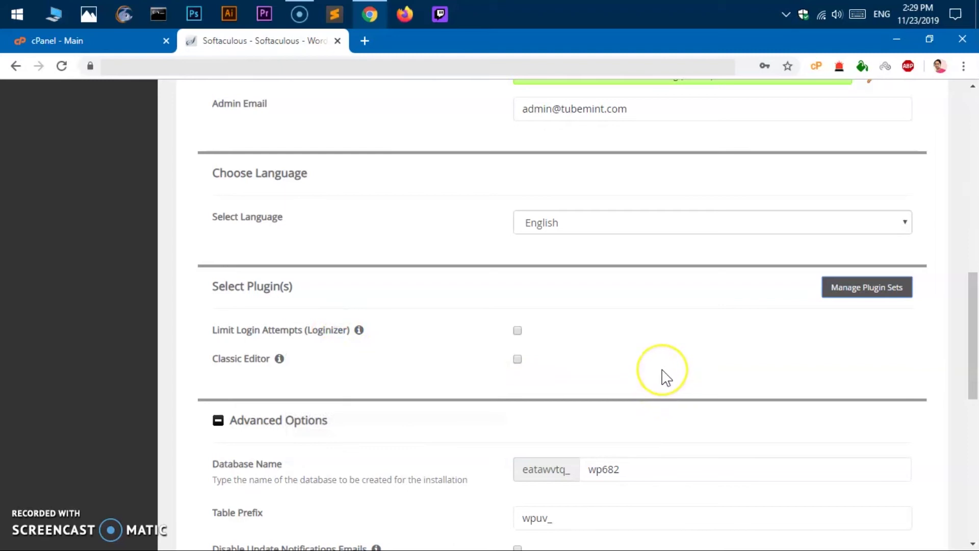
scroll(666, 377, "down", 3)
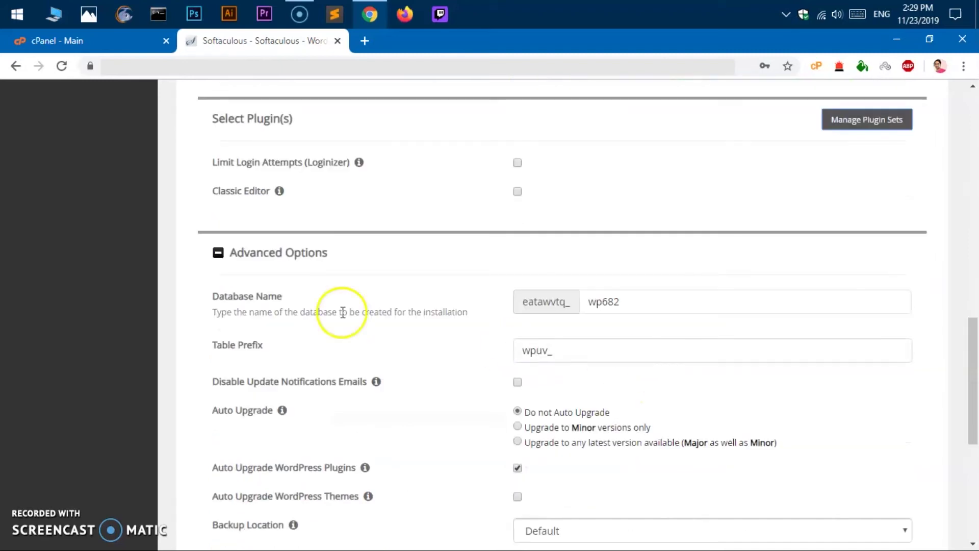
- Re-expand Advanced Options and keep the backup rotation at 4
left_click(218, 255)
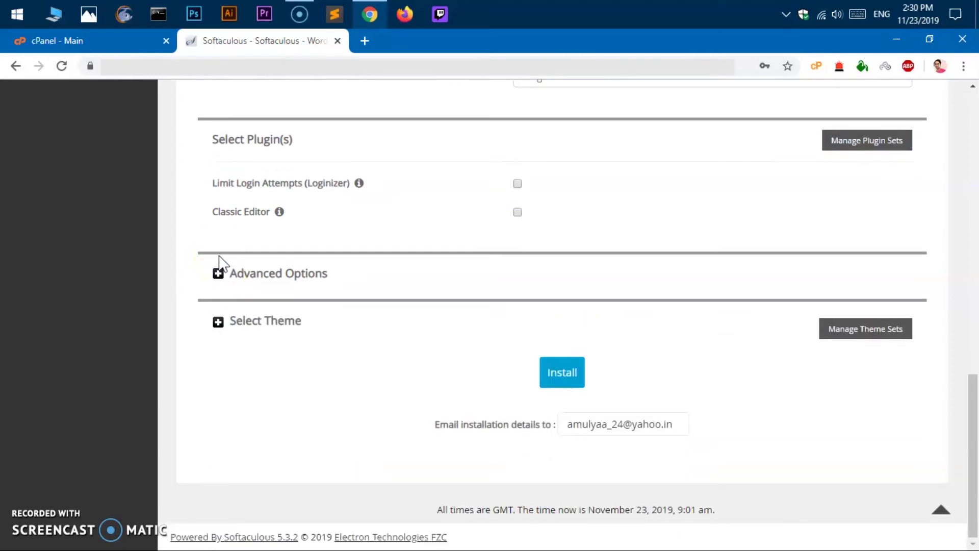
left_click(219, 271)
scroll(570, 375, "down", 3)
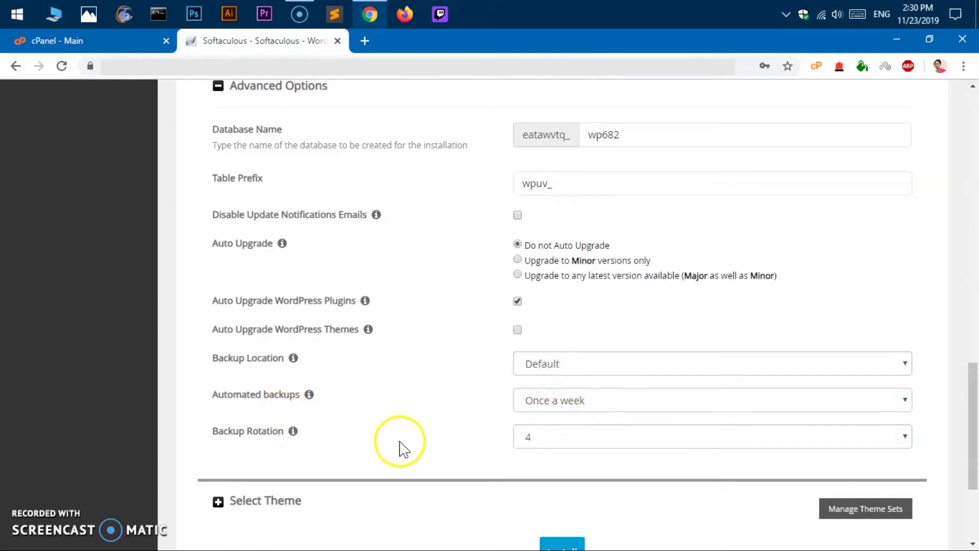
left_click(577, 435)
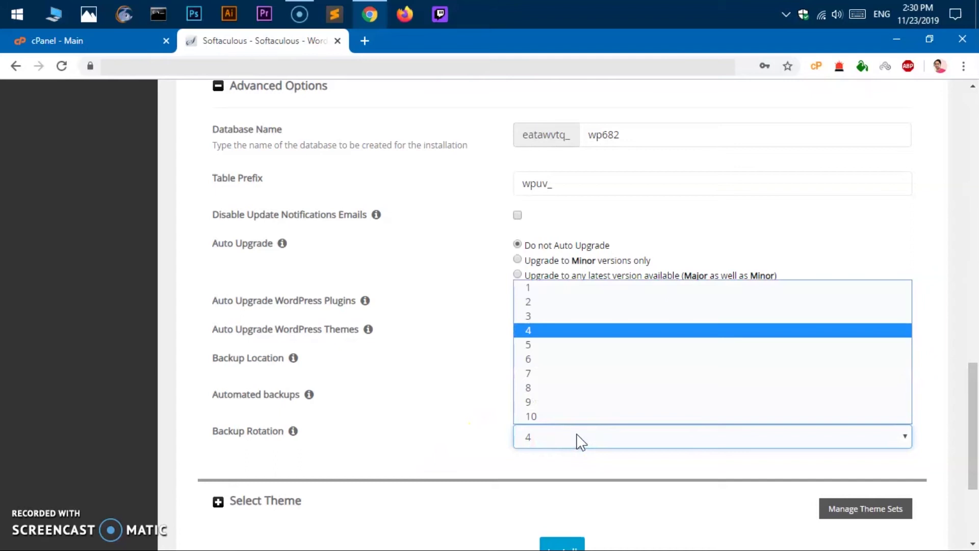
left_click(444, 438)
scroll(558, 476, "down", 3)
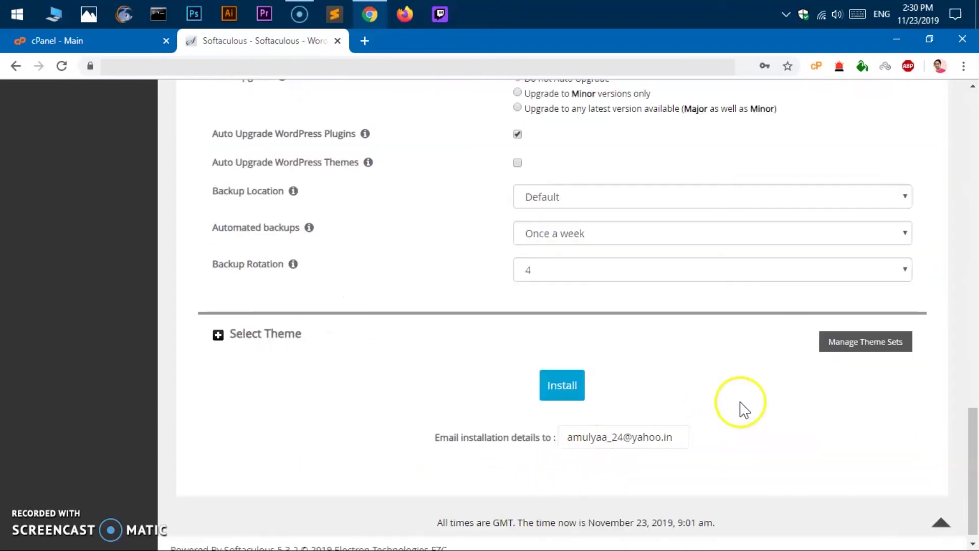
- Expand Select Theme and browse the next set of themes without choosing one
left_click(216, 341)
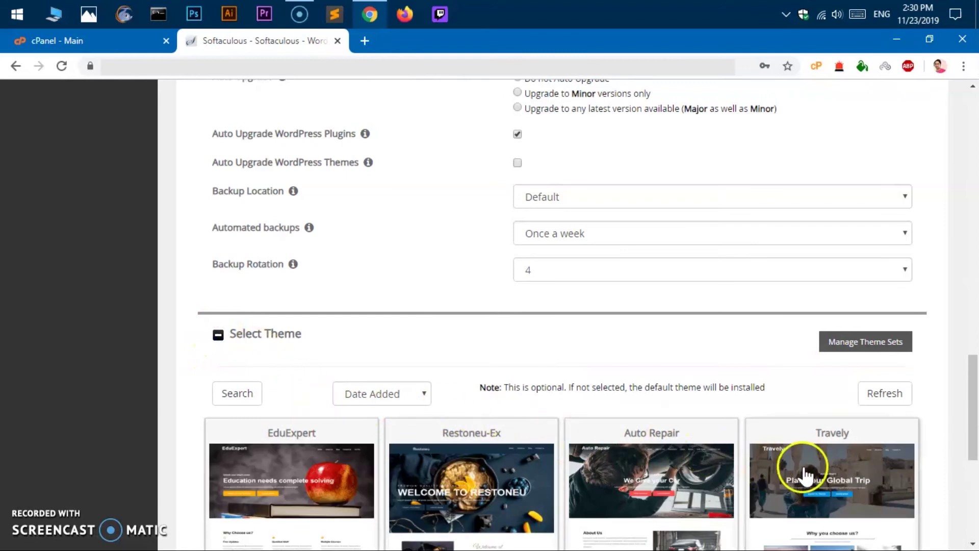
scroll(804, 473, "down", 5)
scroll(863, 299, "down", 1)
scroll(862, 298, "up", 3)
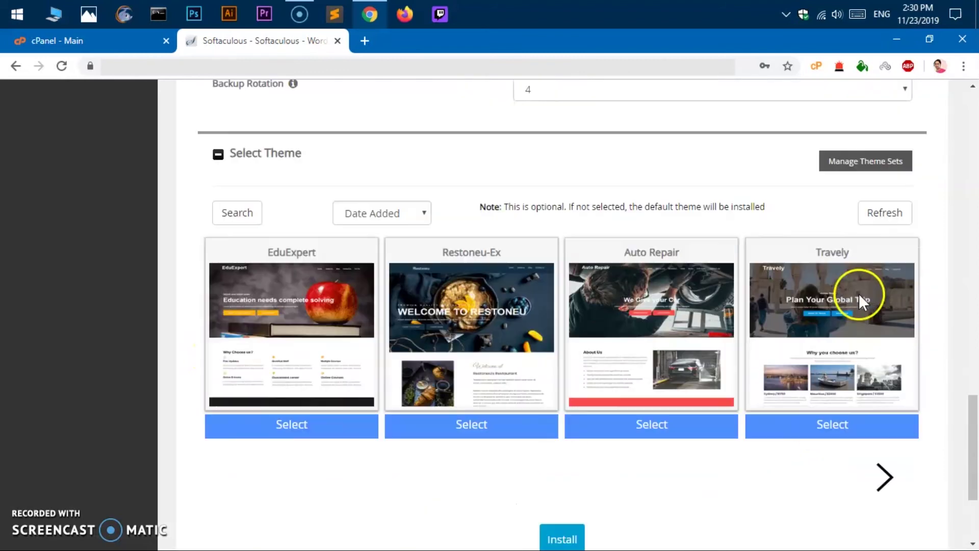
left_click(877, 477)
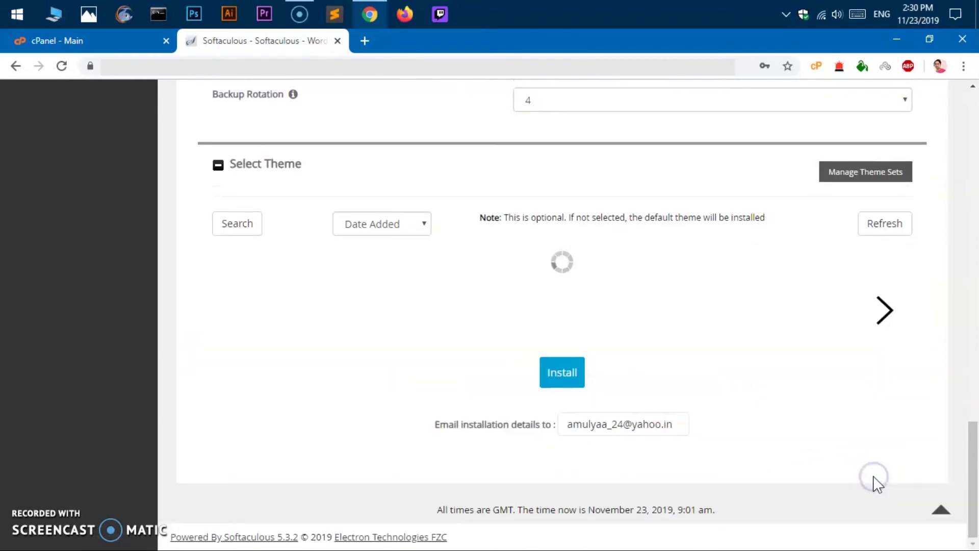
left_click(812, 410)
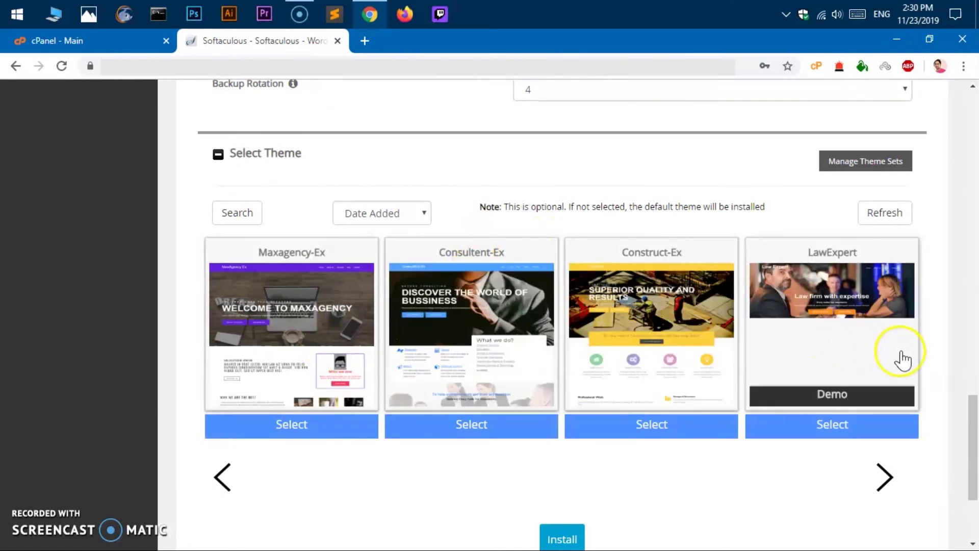
- Review the installation e-mail address, leaving it unchanged
scroll(681, 452, "down", 3)
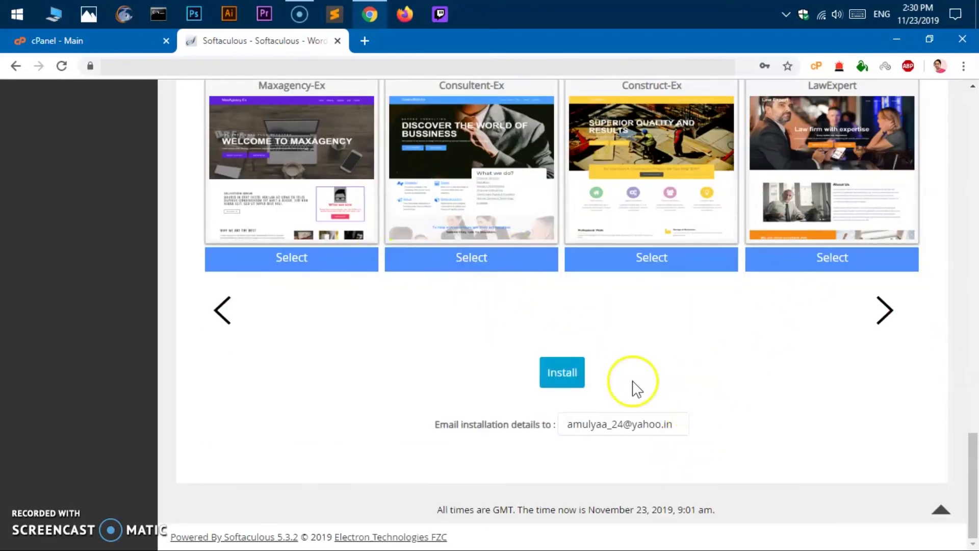
left_click_drag(568, 426, 715, 431)
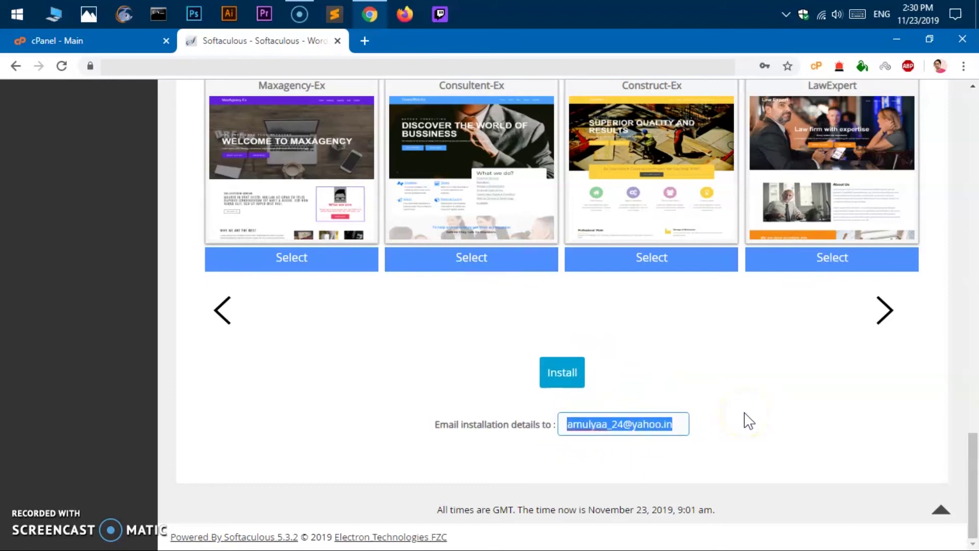
left_click(770, 403)
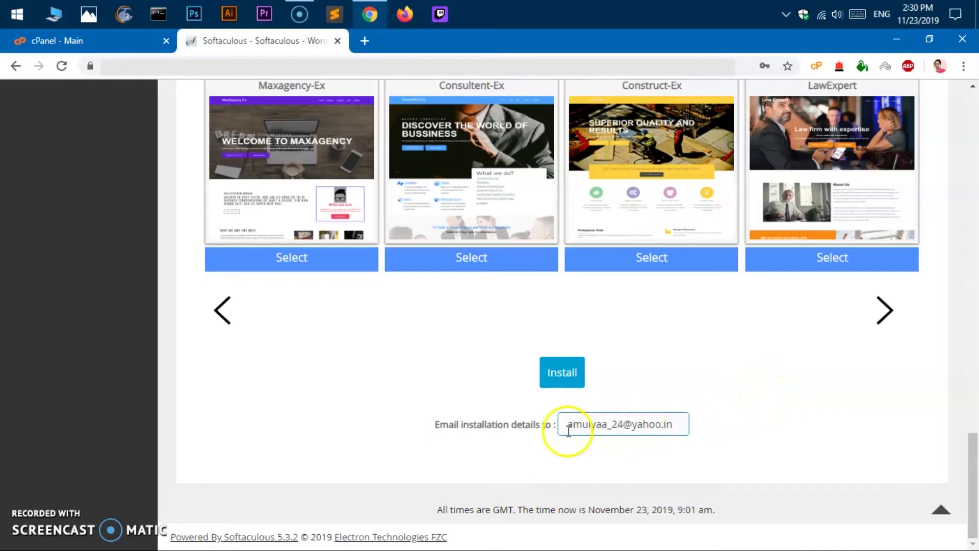
- Run the install, dismiss the save-password prompt, and open tubemint.com in a new tab
left_click(564, 384)
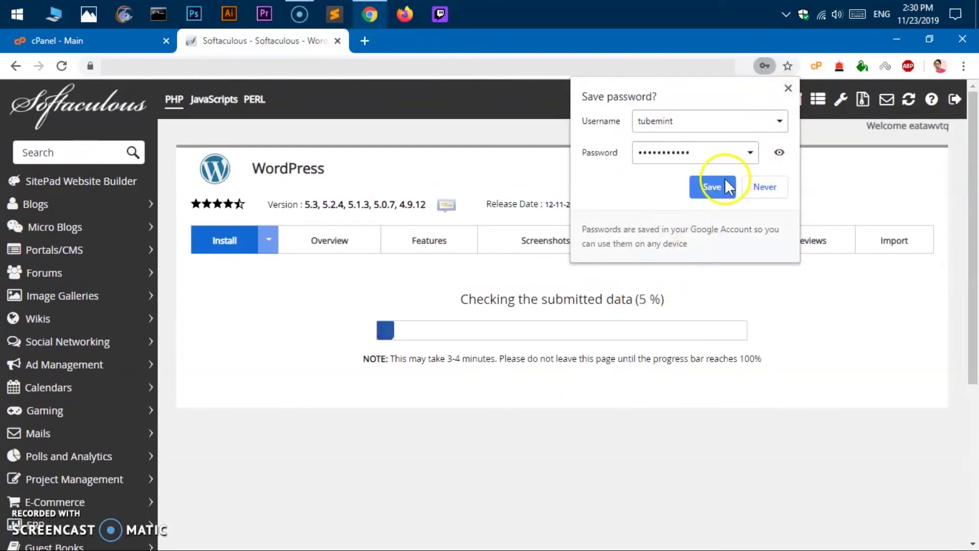
left_click(788, 88)
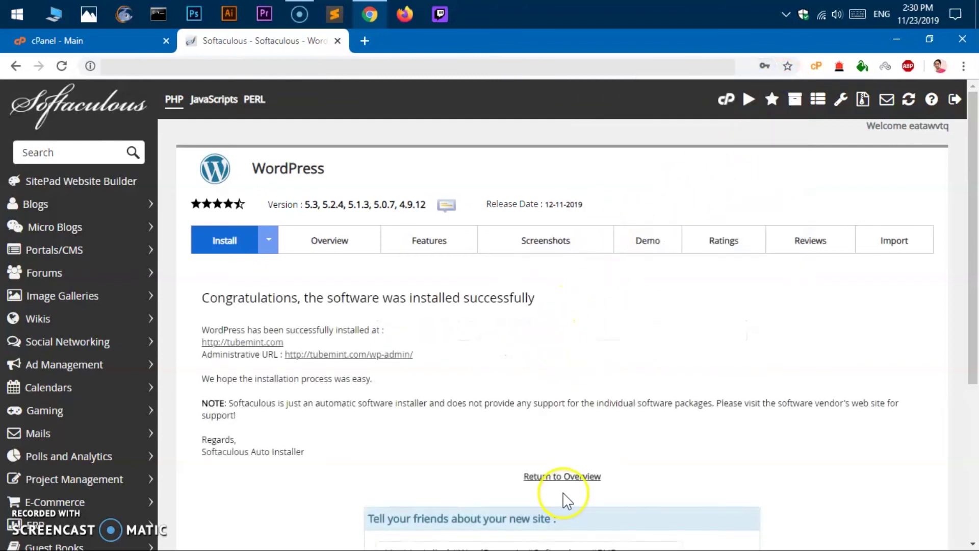
right_click(238, 342)
left_click(266, 354)
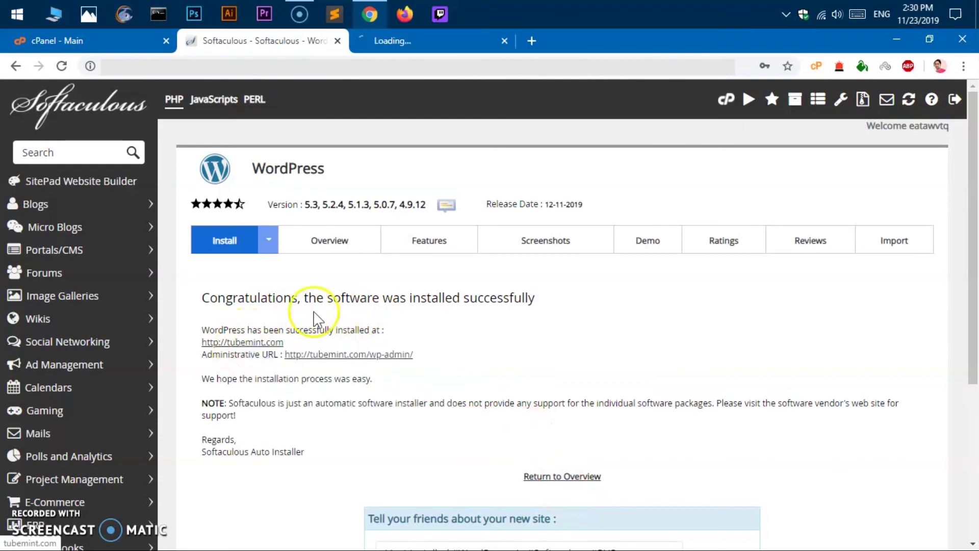
left_click(390, 45)
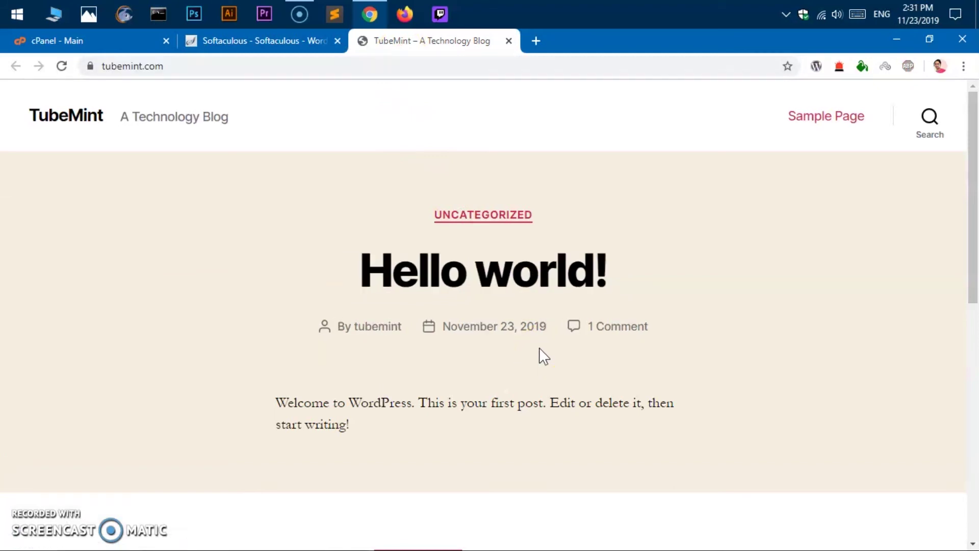
- Confirm with Wappalyzer that the site runs WordPress 5.3, then return to the live site
left_click(815, 68)
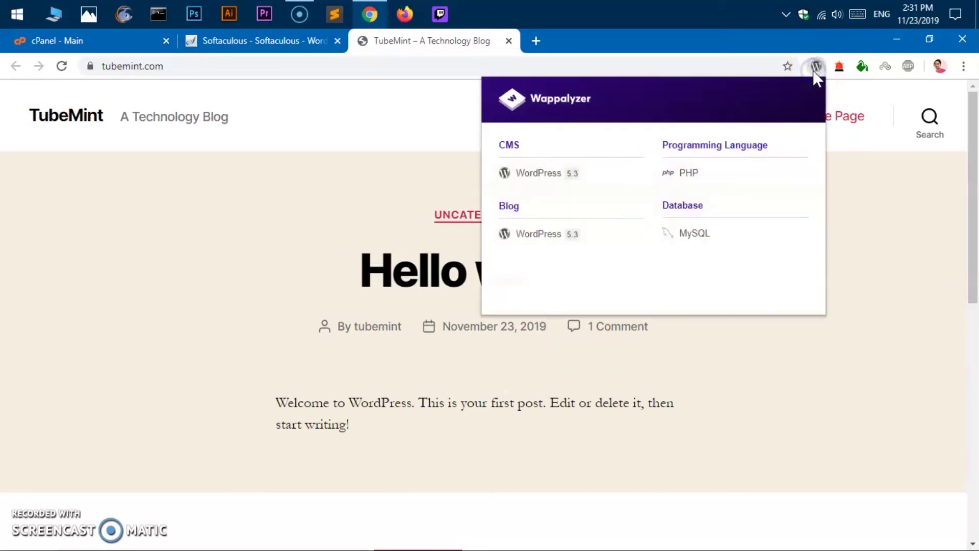
left_click(439, 126)
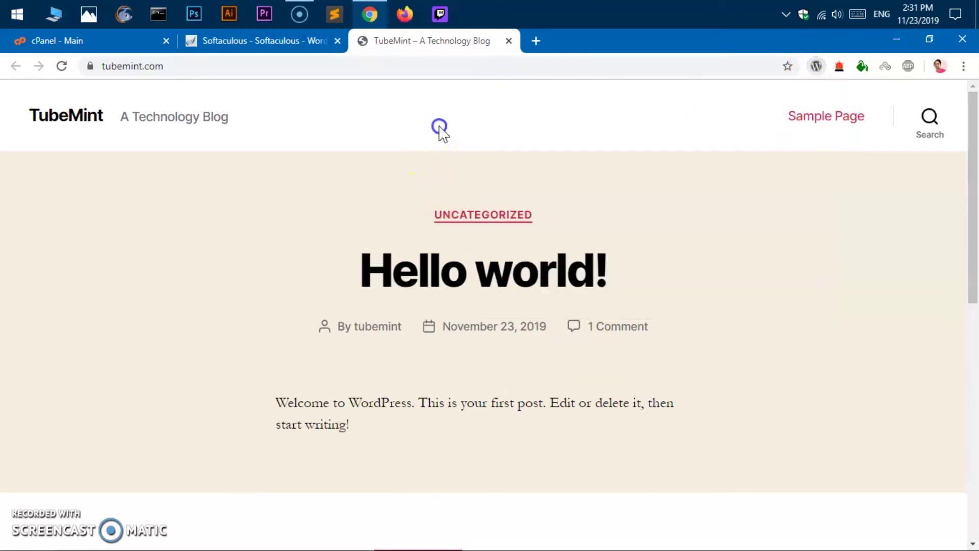
left_click(271, 40)
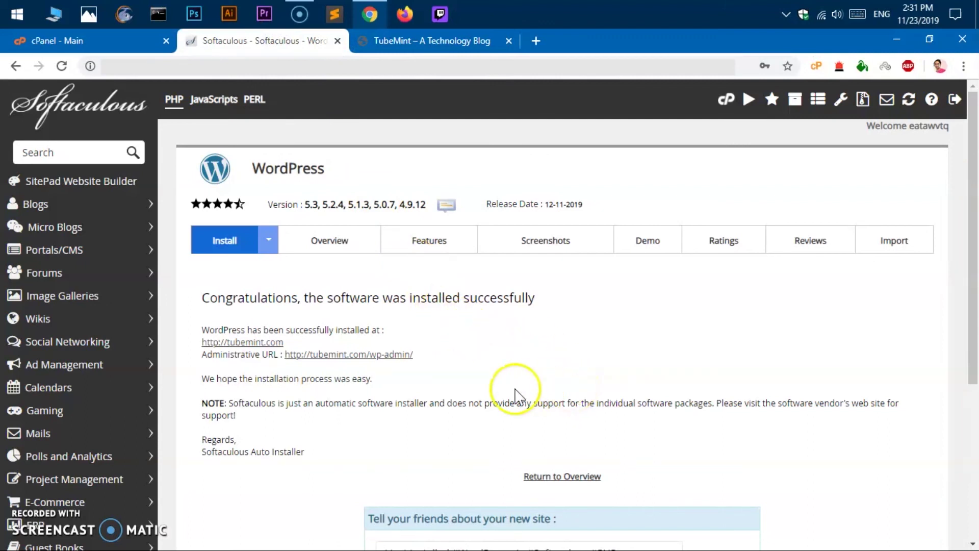
right_click(385, 355)
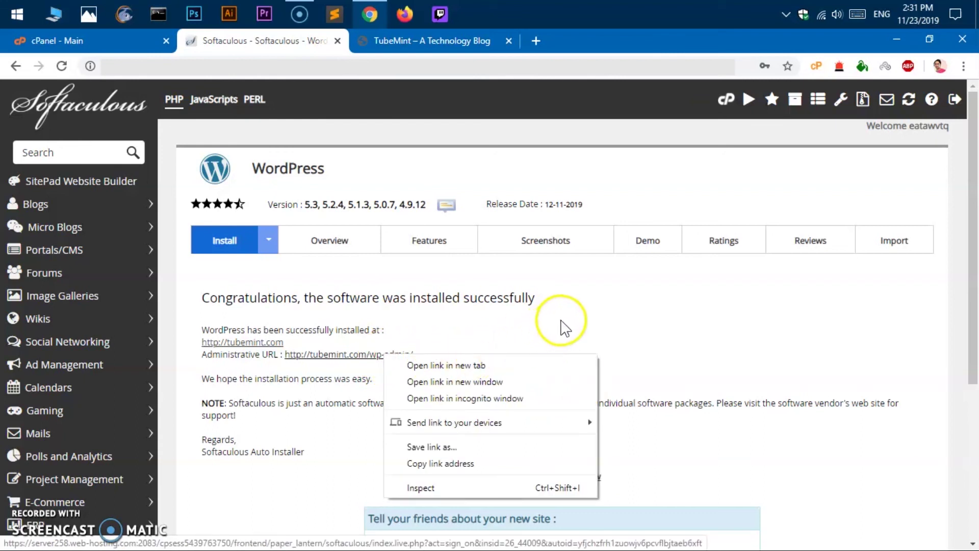
left_click(560, 325)
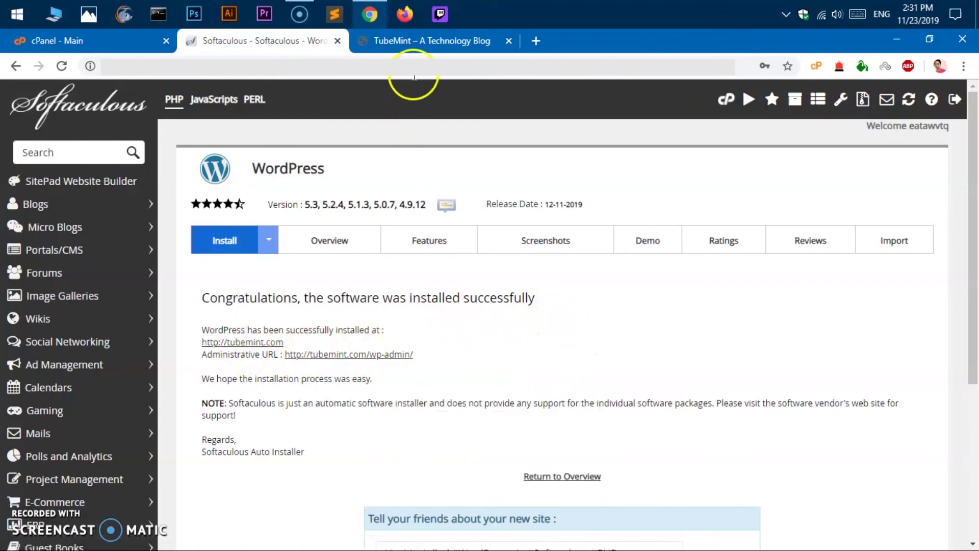
left_click(411, 42)
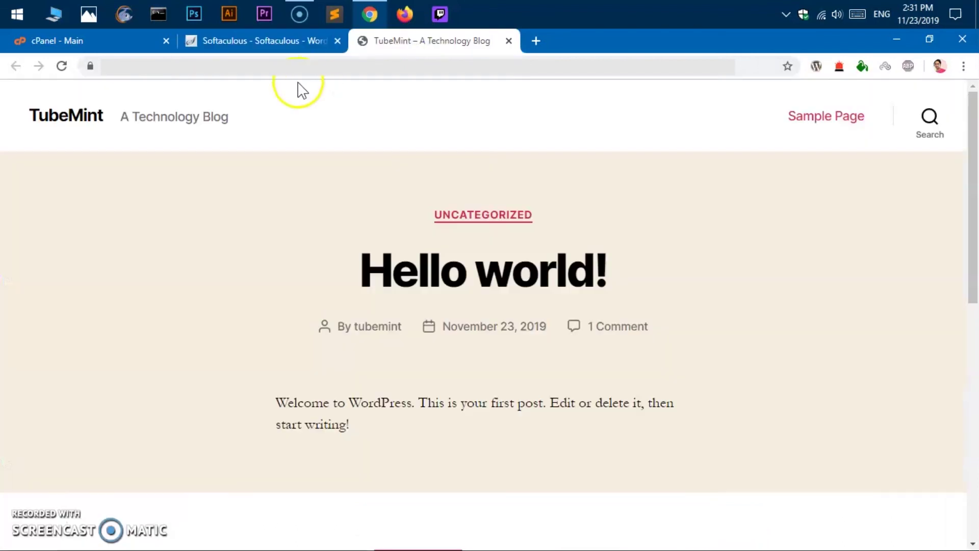
- Load the admin login page at tubemint.com/wp-admin
left_click(211, 73)
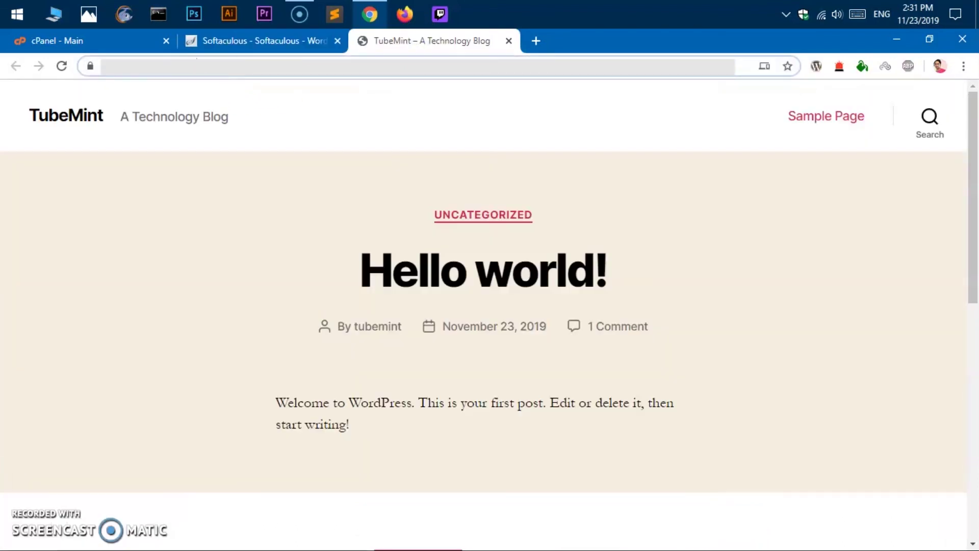
type("https://tubemint.com.")
type("wp")
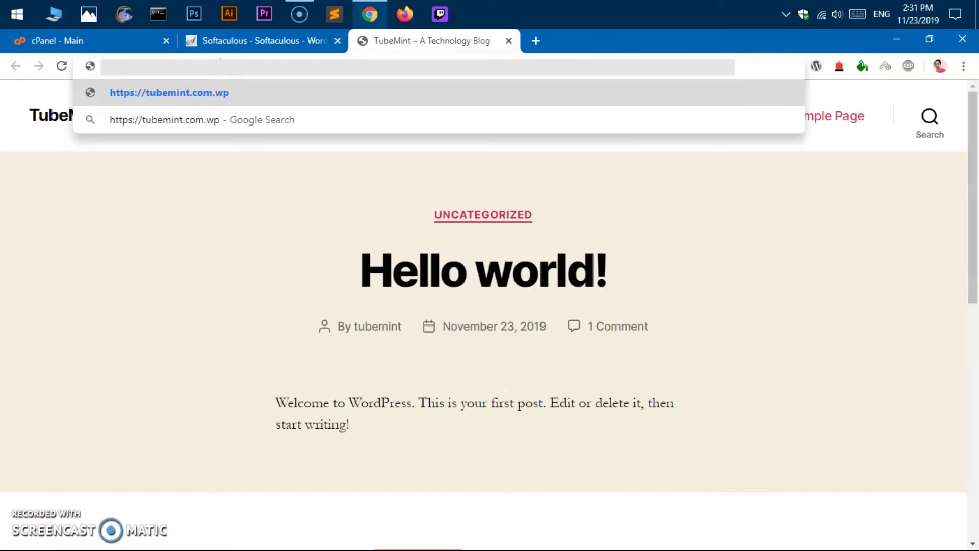
key("BackSpace")
key("BackSpace")
type("/")
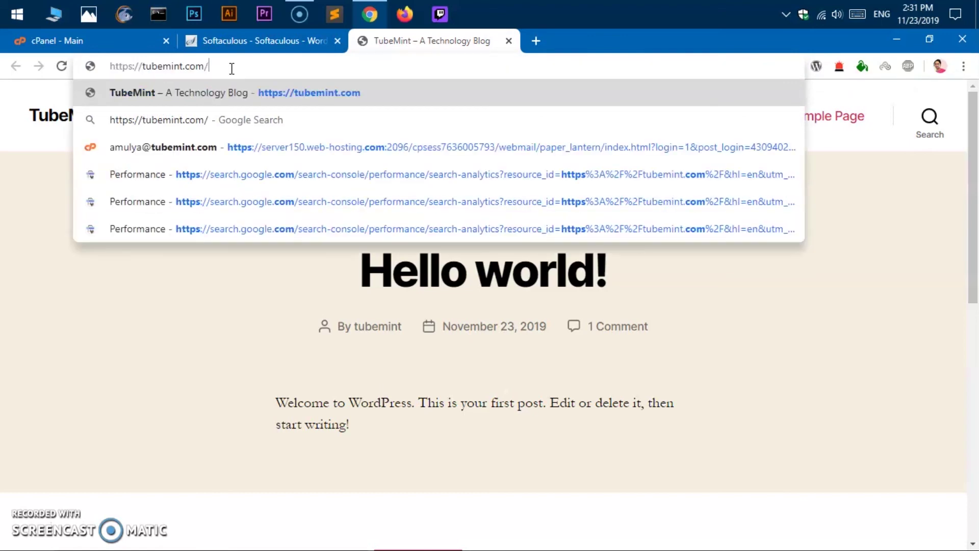
type("wp-ad")
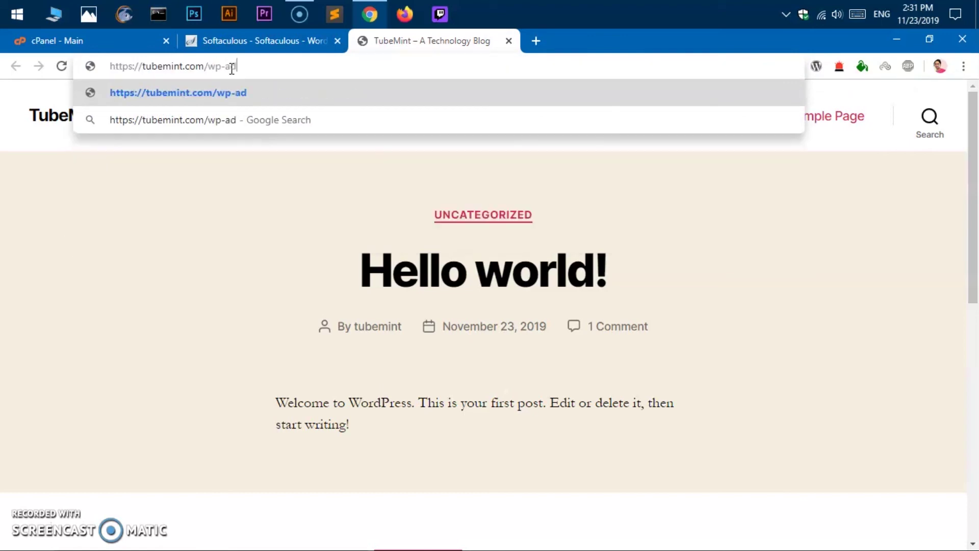
type("min")
key("Return")
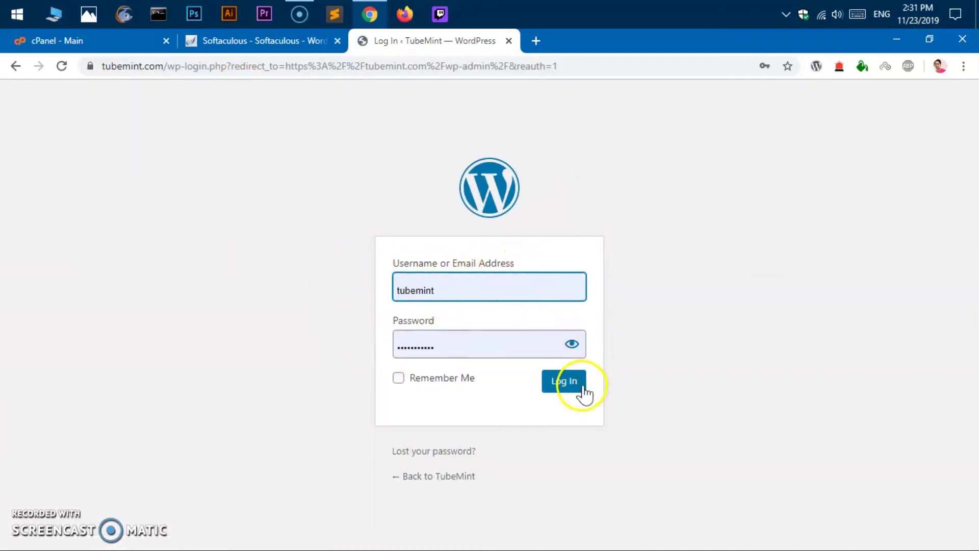
- Log in with the saved credentials and review the TubeMint Dashboard's Welcome and At a Glance panels
left_click(564, 387)
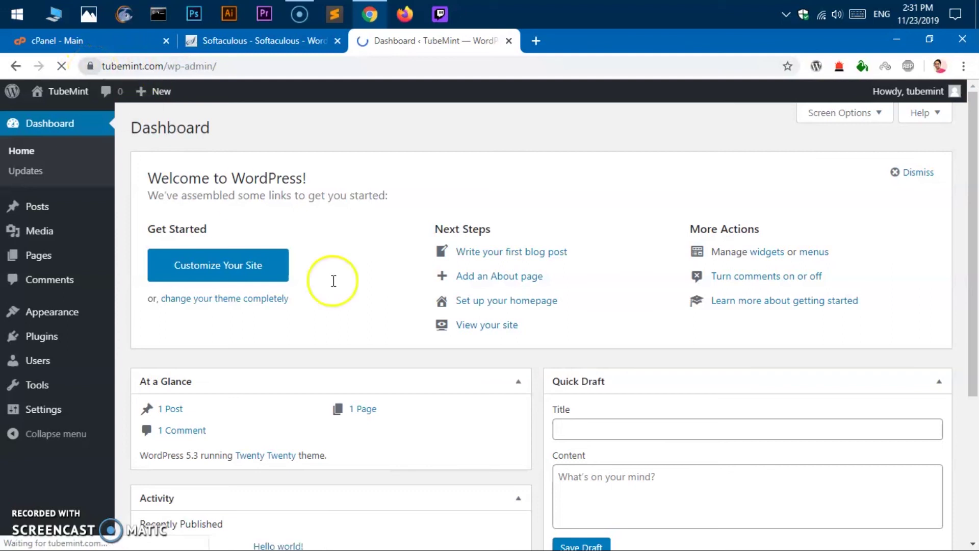
scroll(530, 393, "down", 5)
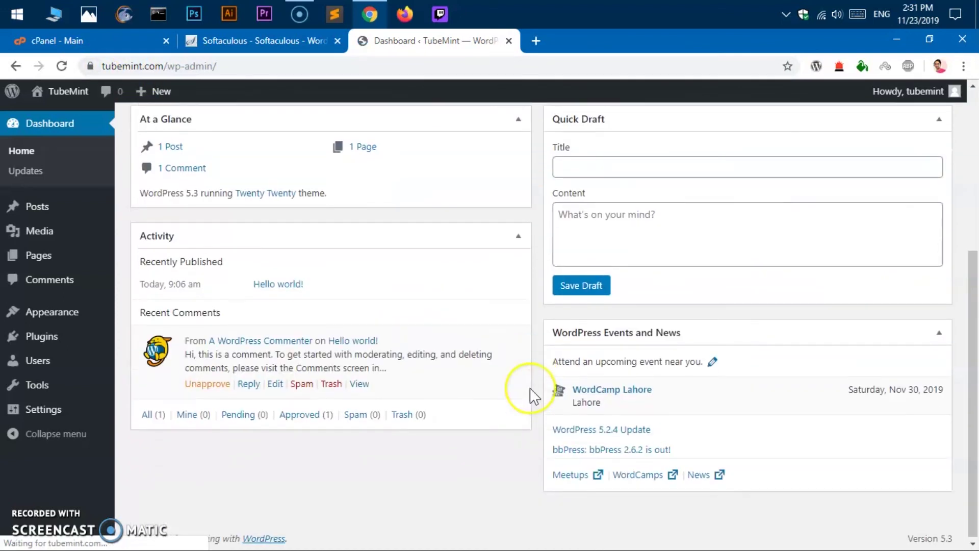
scroll(532, 397, "up", 5)
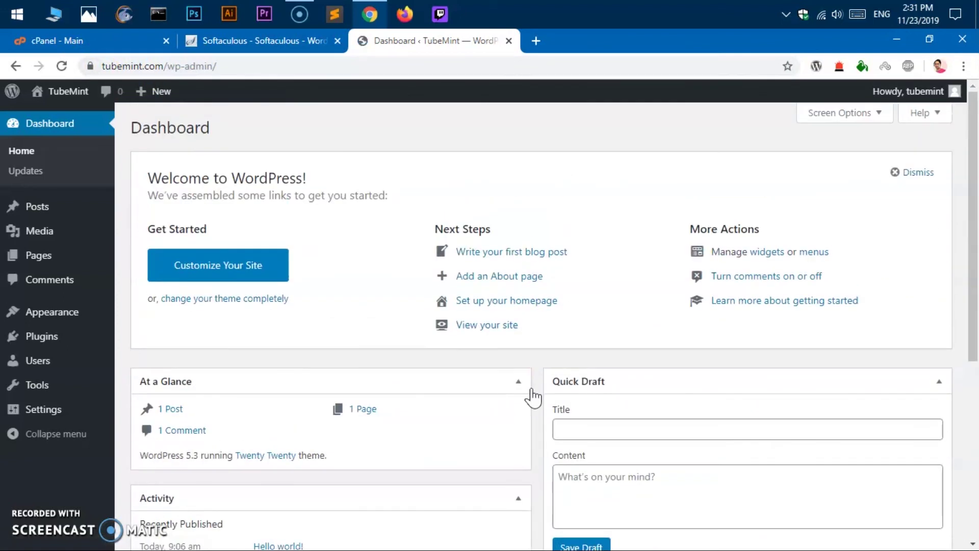